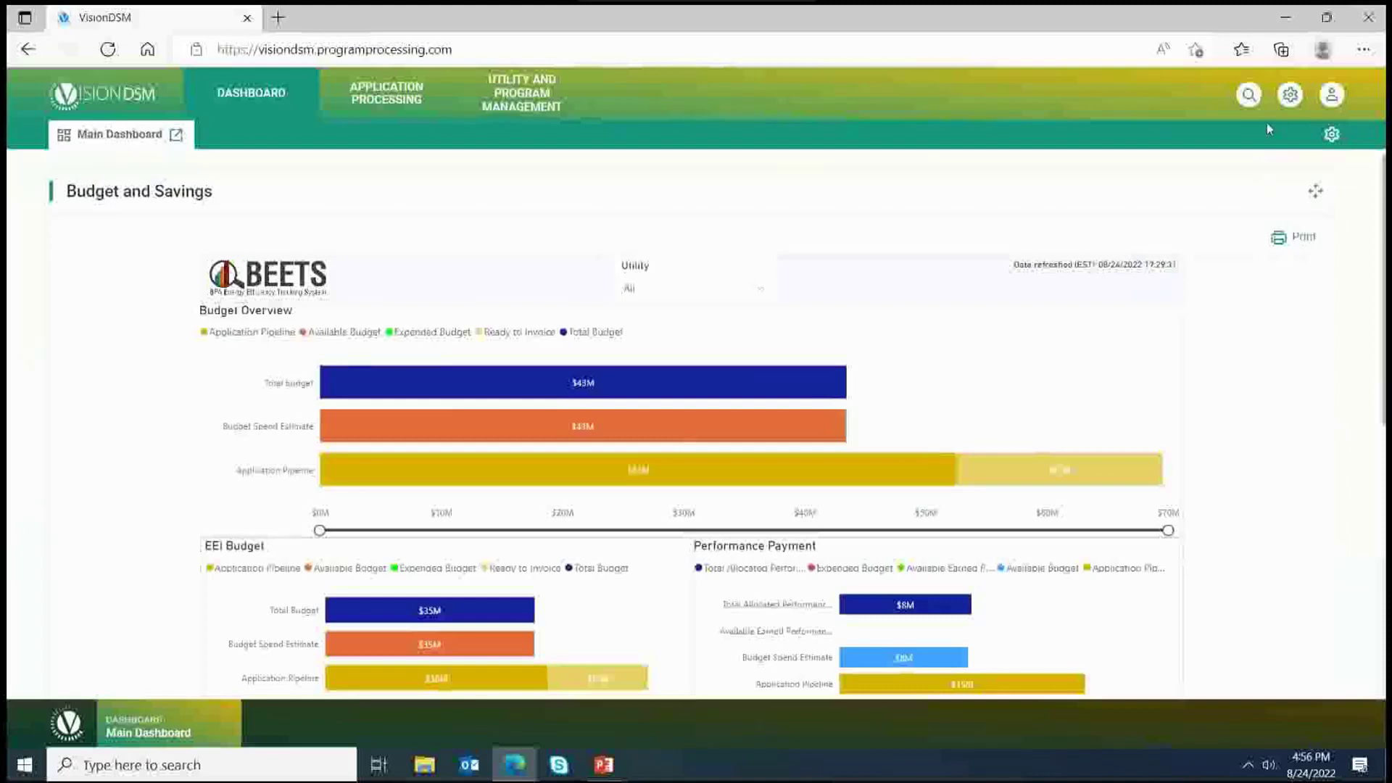
Start a new dashboard and name it "Bulk Upload"
left_click(1332, 137)
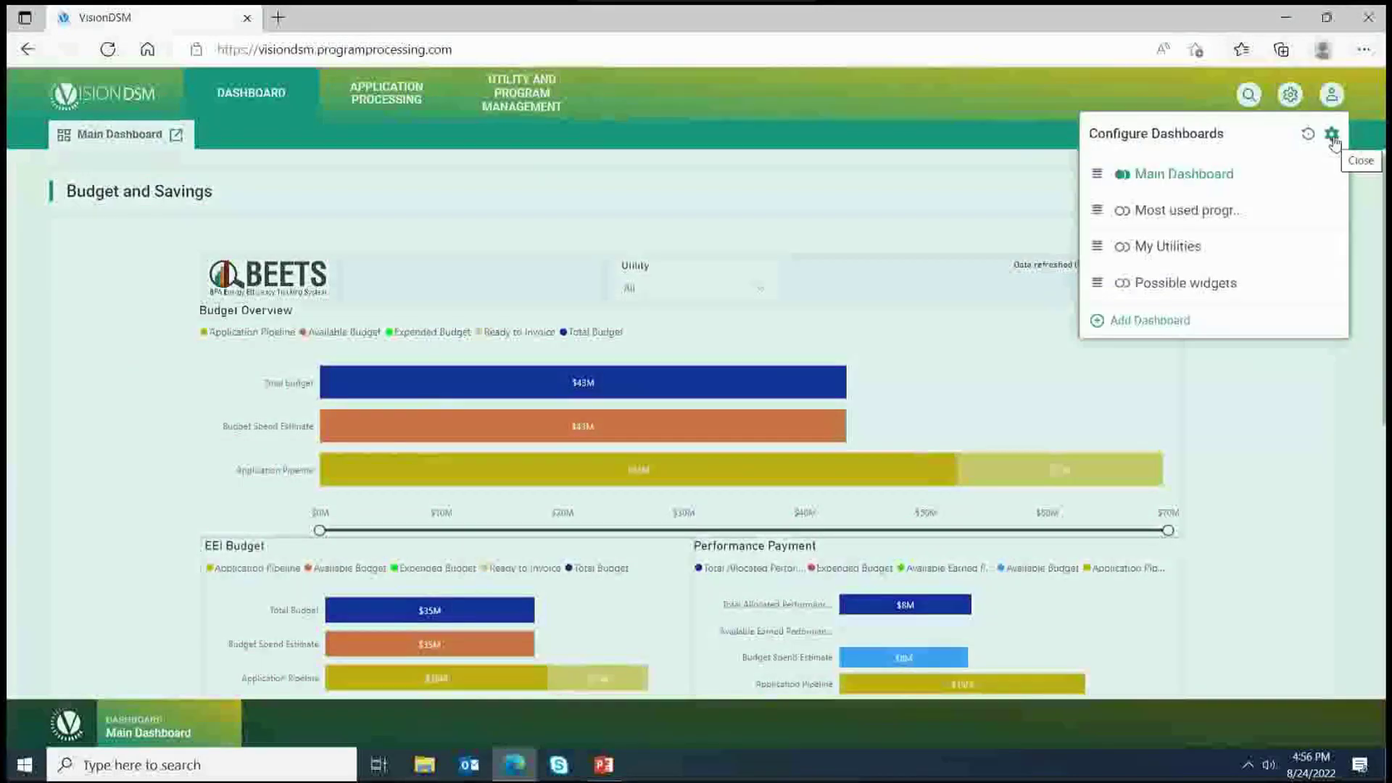
left_click(1167, 321)
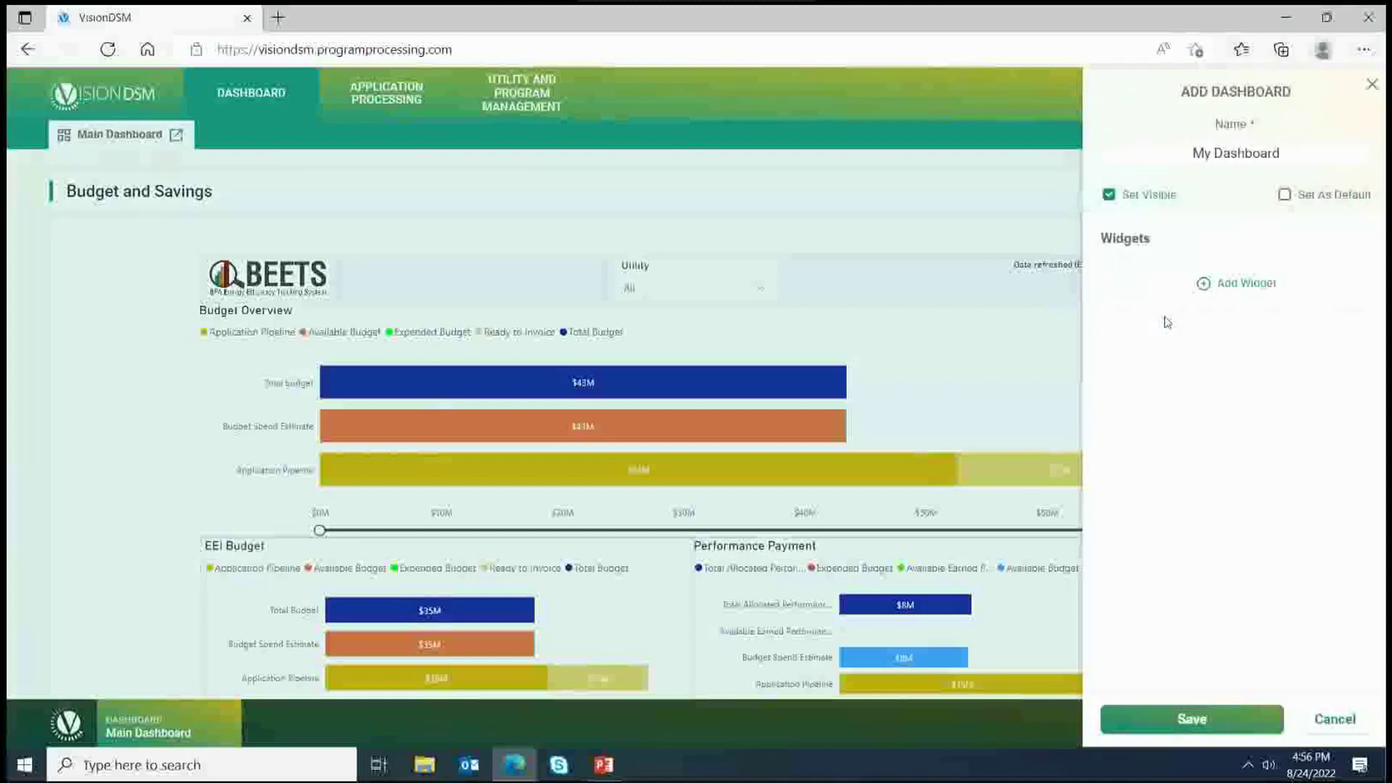
left_click_drag(1283, 153, 1179, 181)
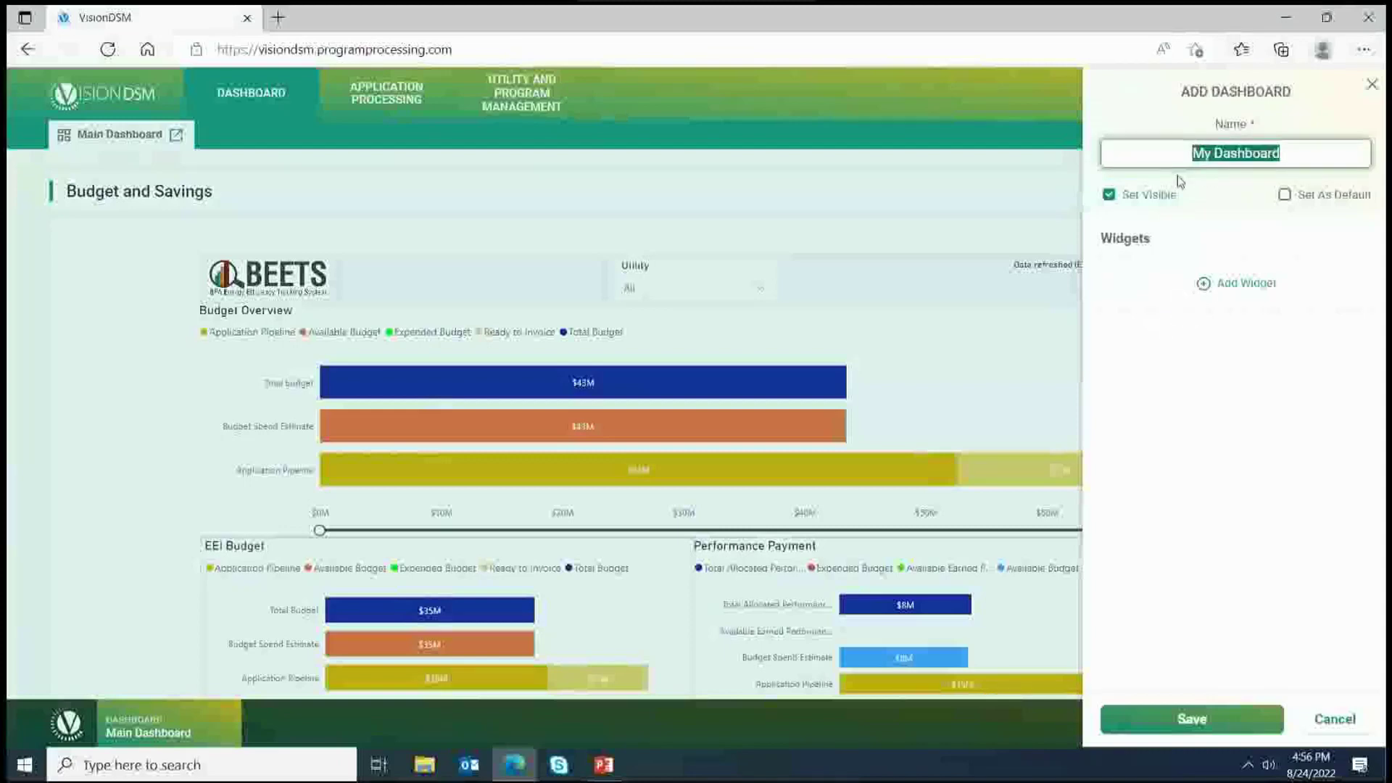
type("Bu")
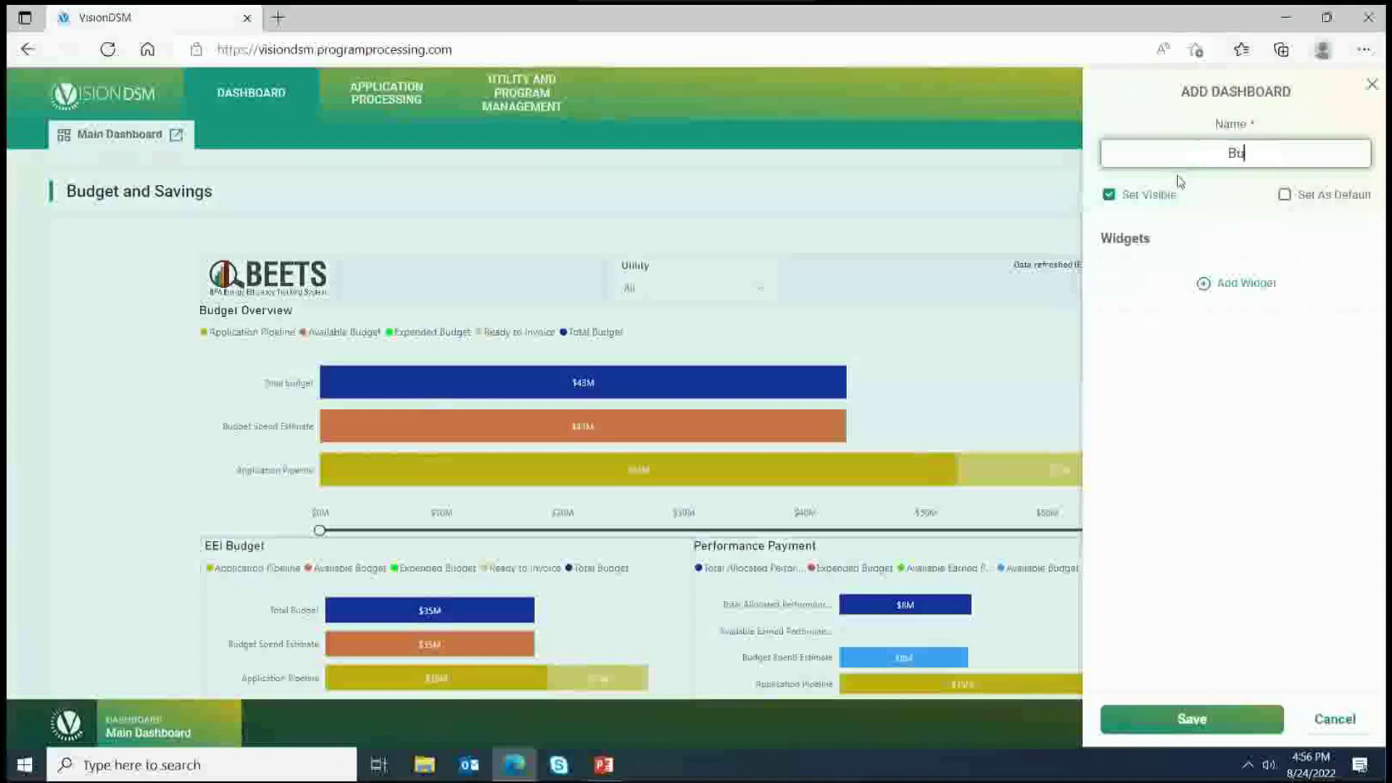
type("lk Upload")
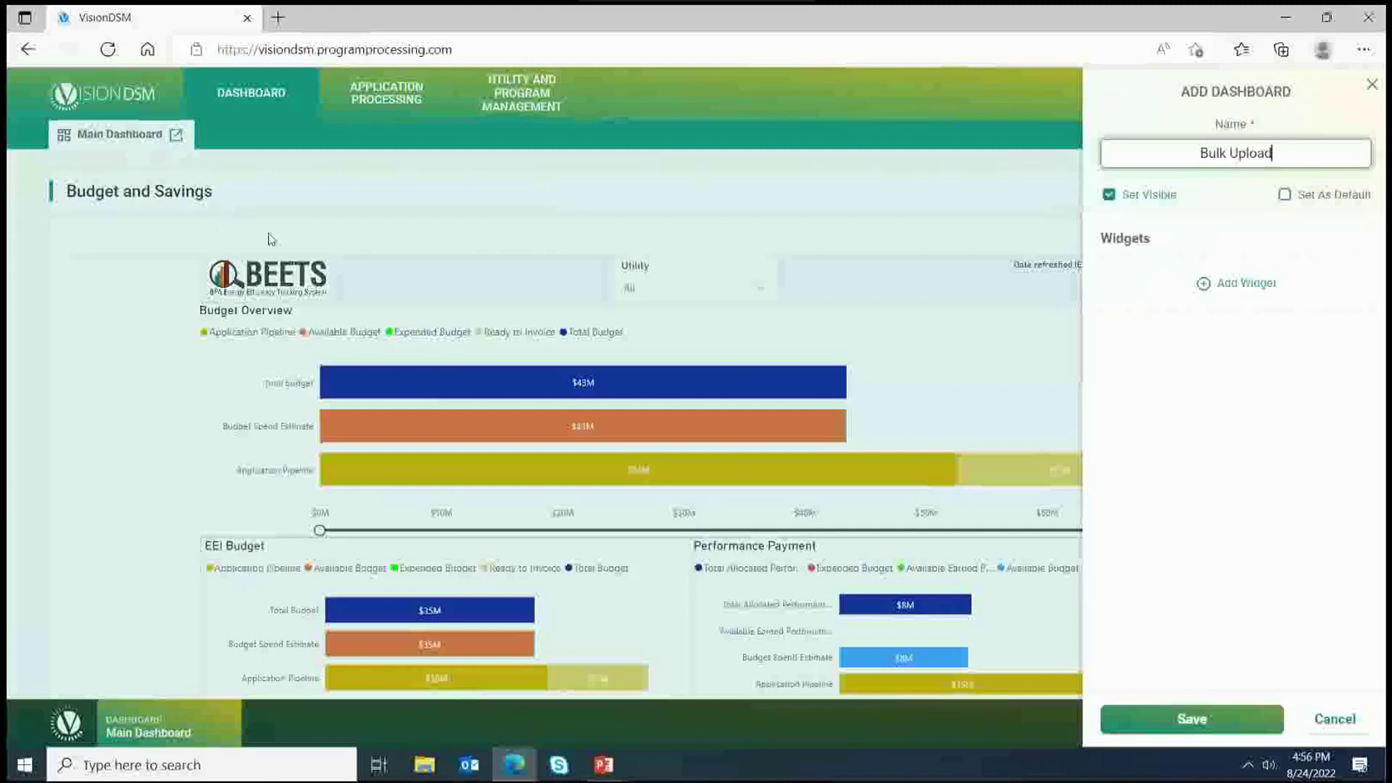
Add an Application Bulk Uploader widget titled "Awesome uploader" to the new dashboard and save it
left_click(1248, 282)
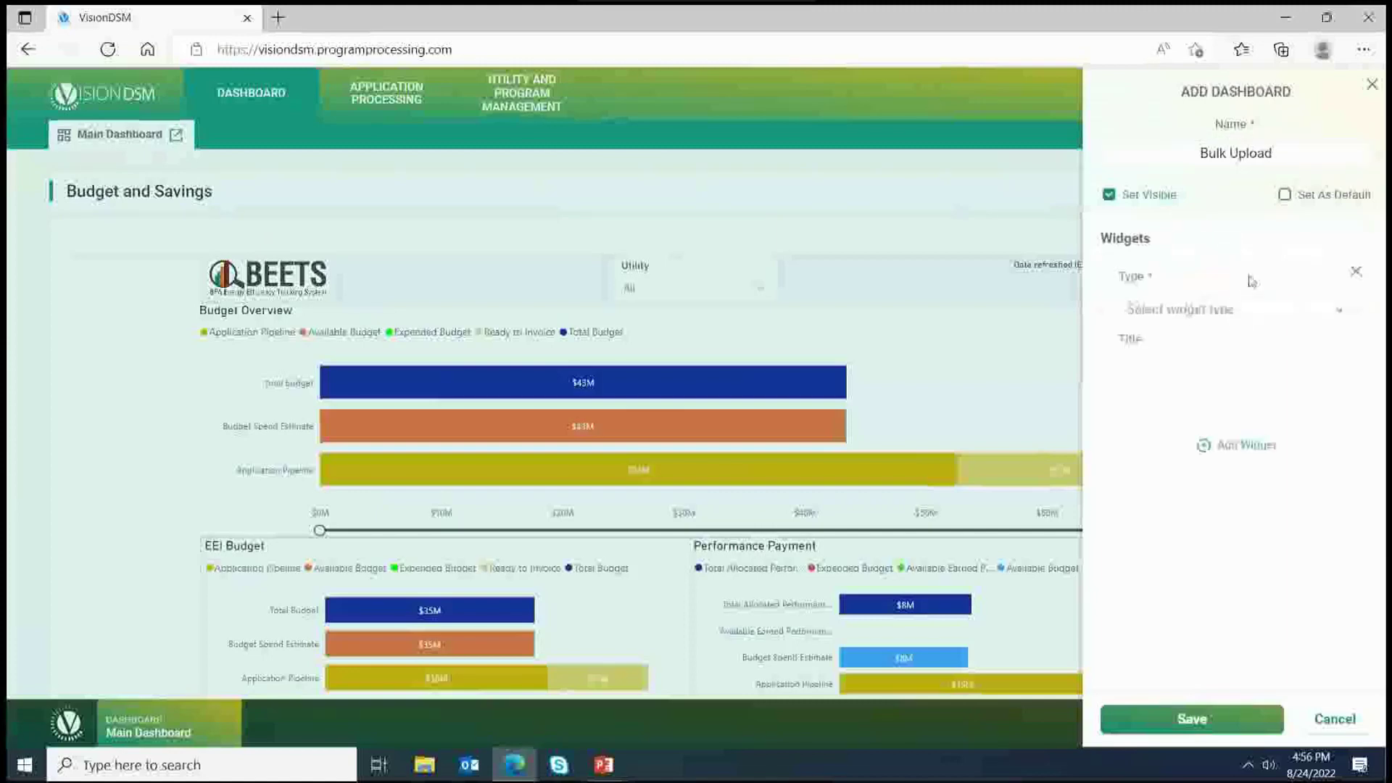
left_click(1237, 312)
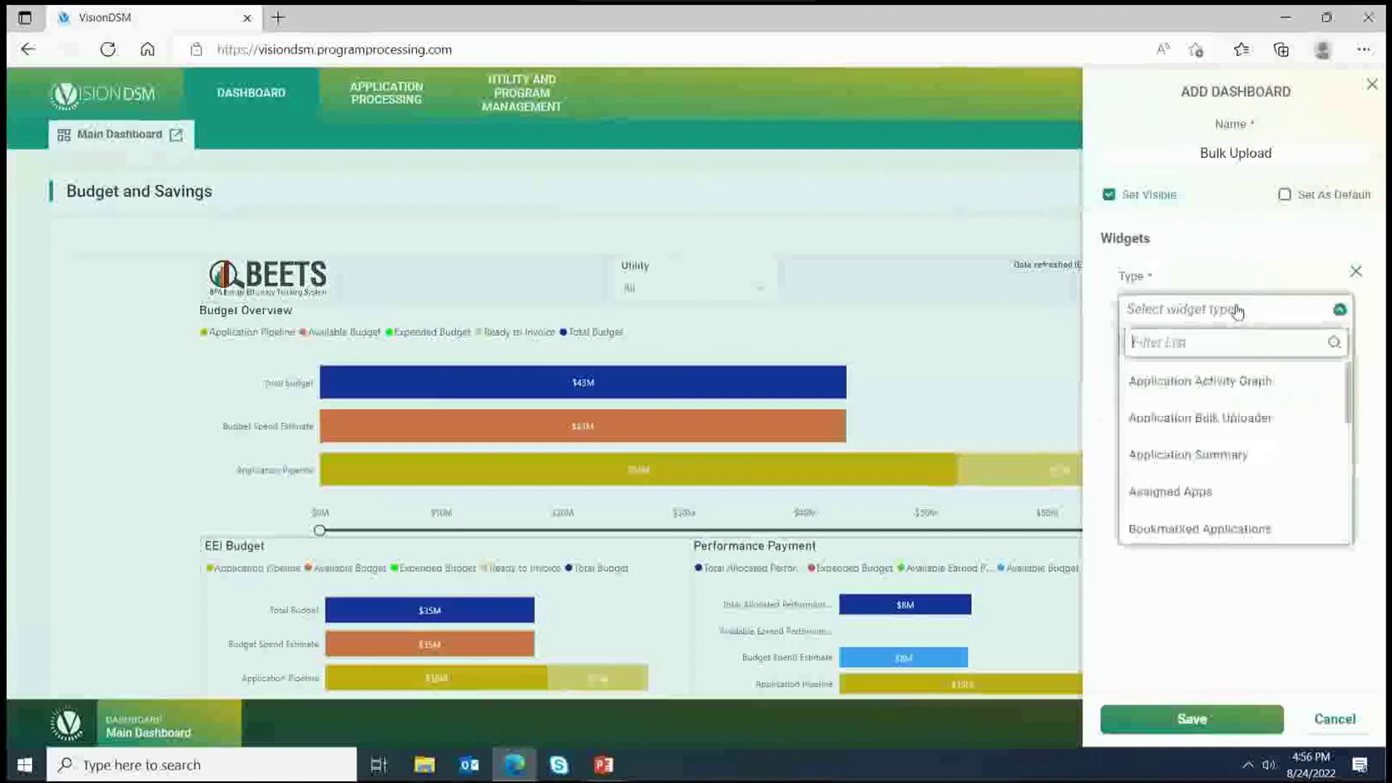
left_click(1225, 416)
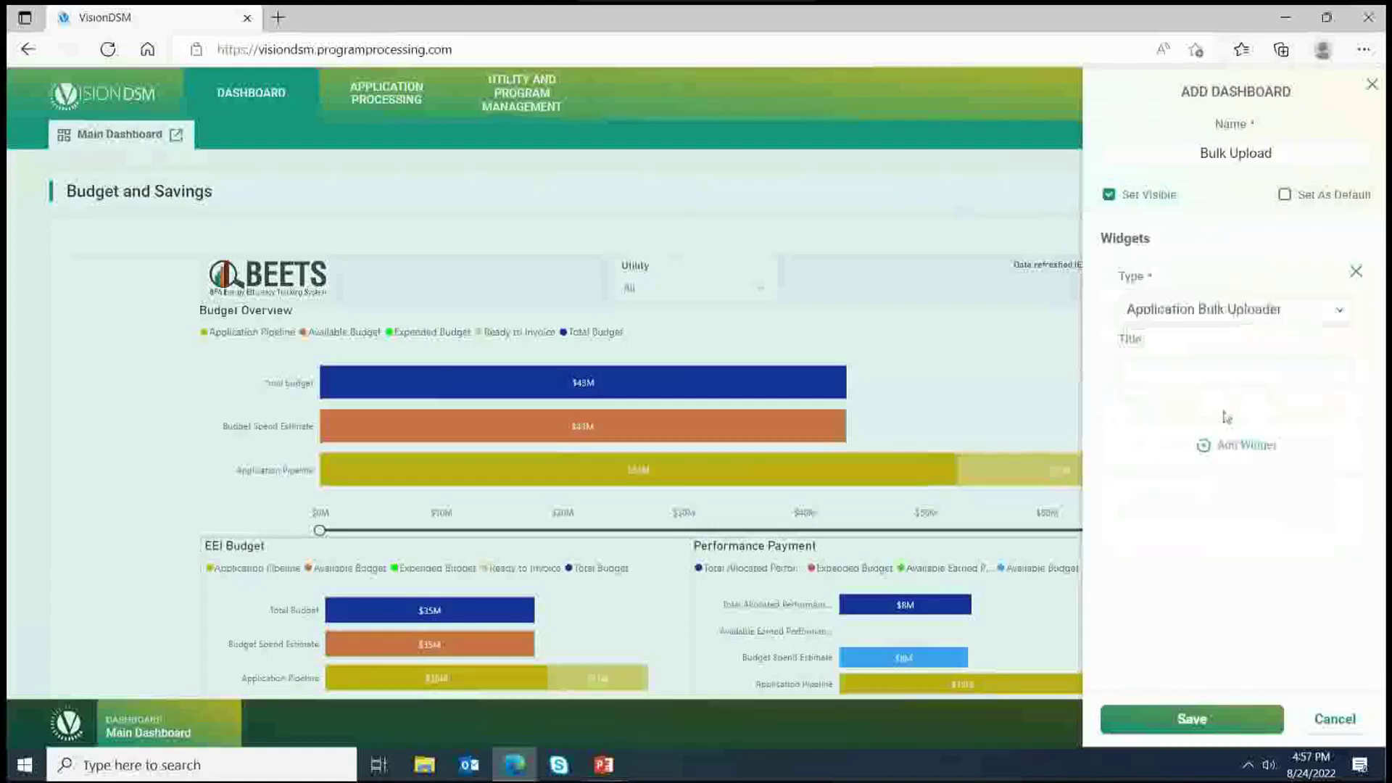
left_click(1147, 372)
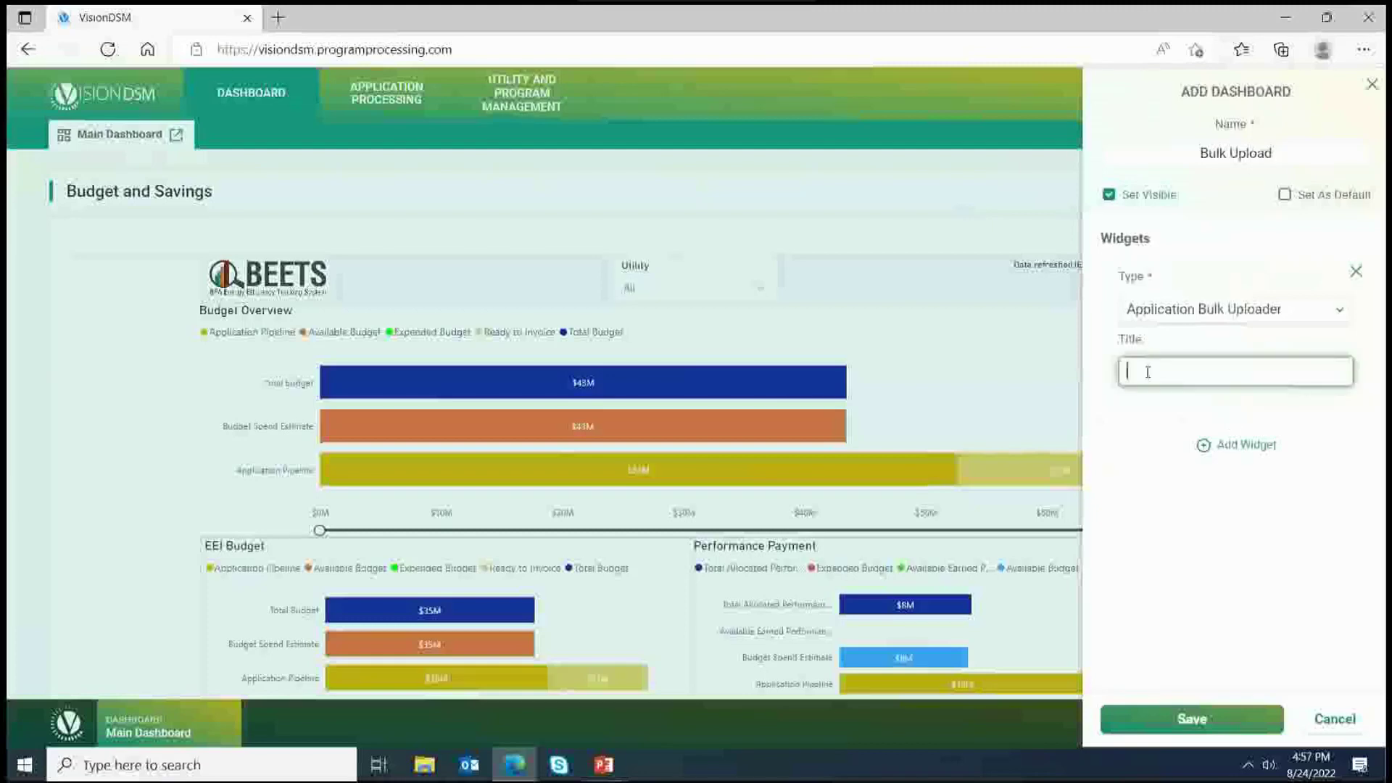
type("Awesome uploader")
left_click(1184, 720)
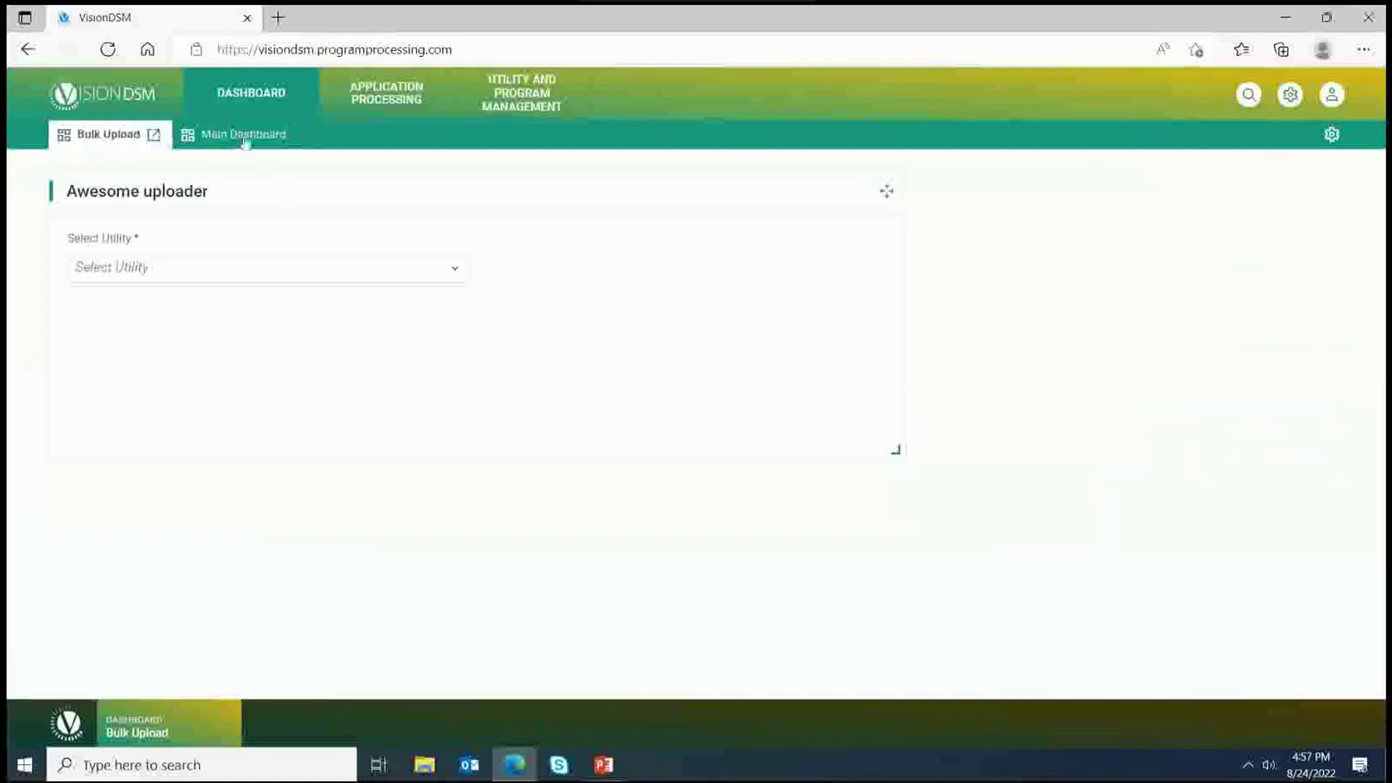
Reorder the dashboards so that Main Dashboard comes before Bulk Upload
left_click(194, 143)
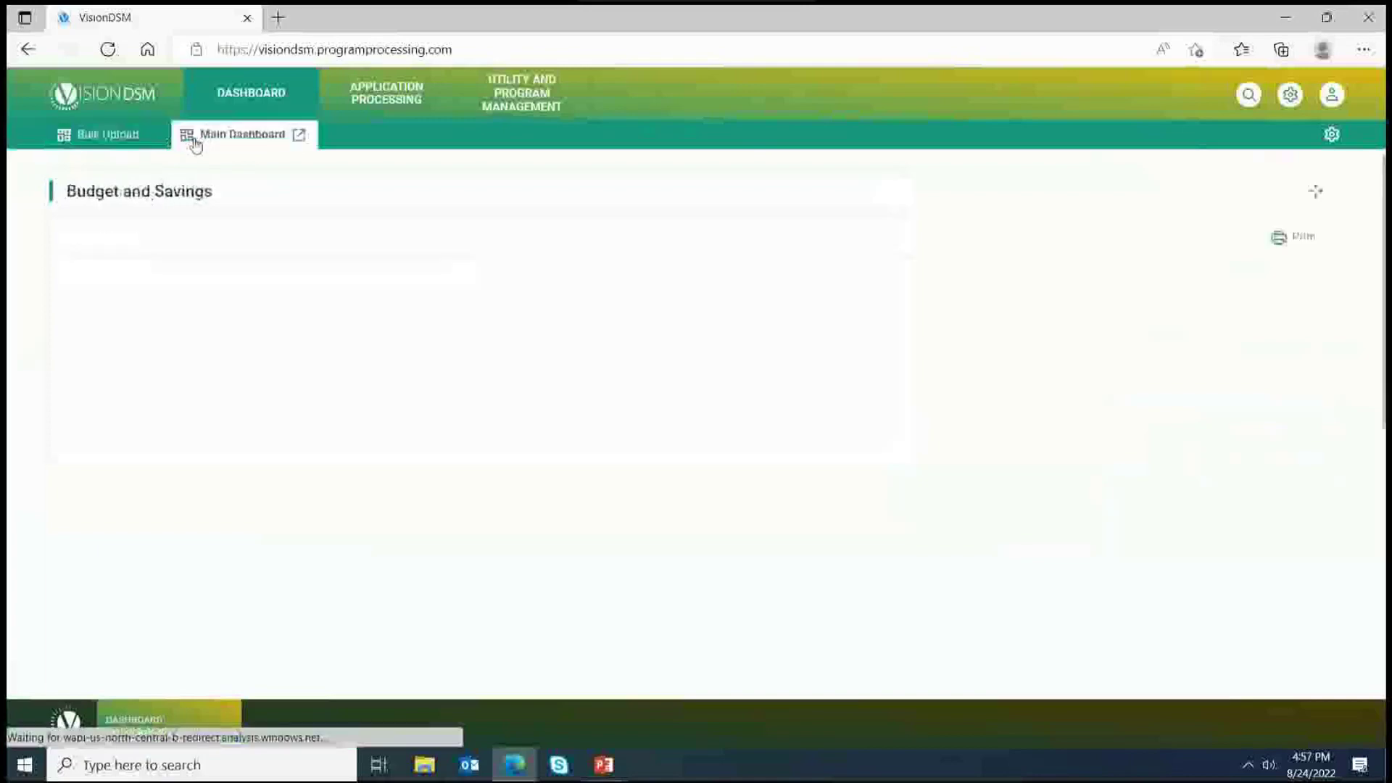
left_click(127, 137)
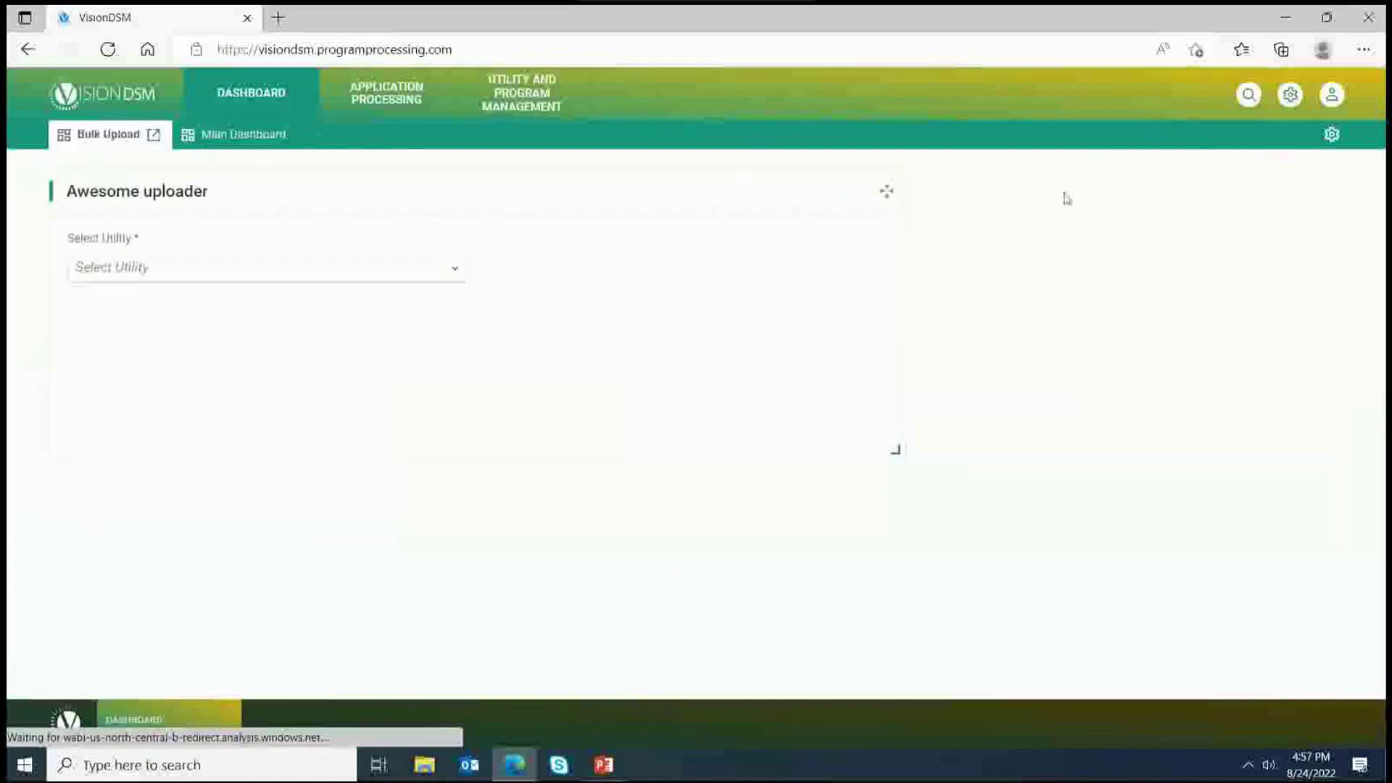
left_click(1333, 136)
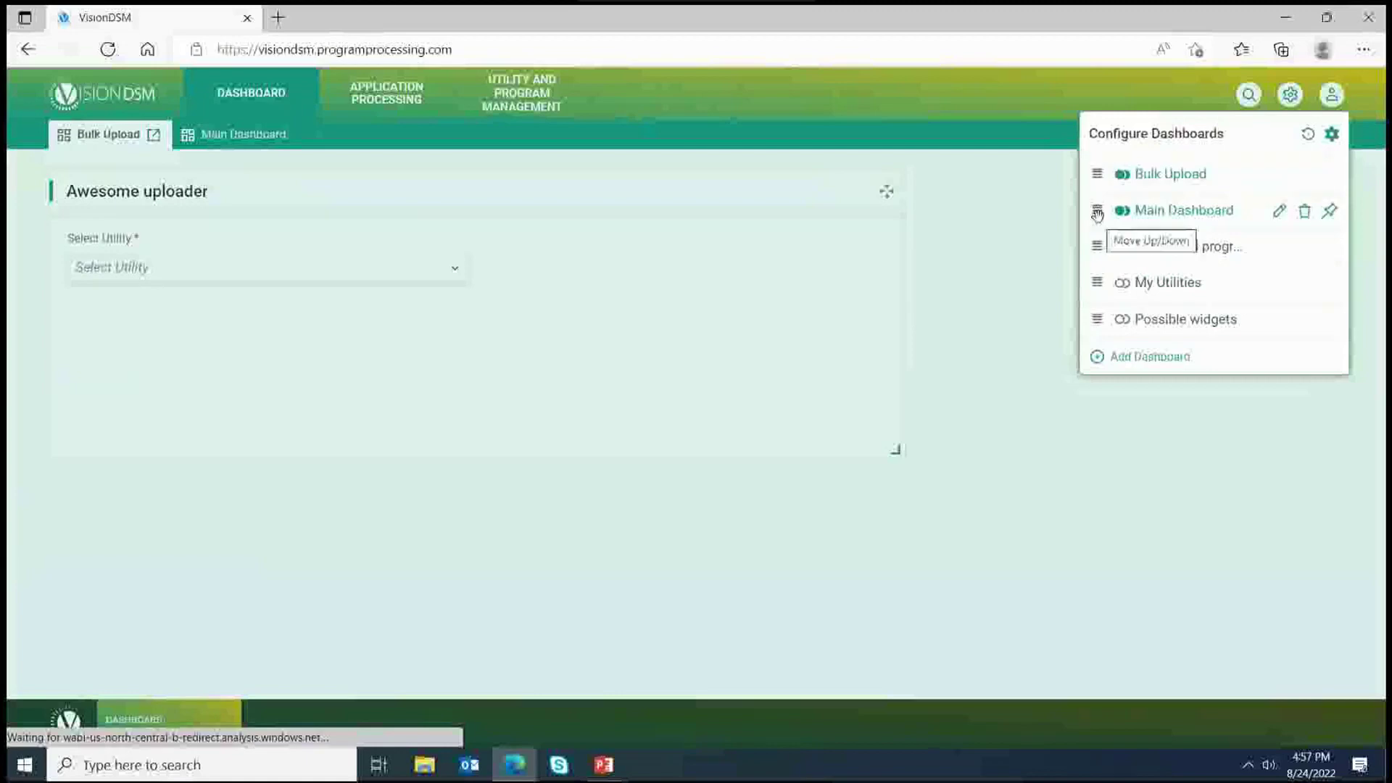
mouse_move(1097, 214)
left_mouse_down()
mouse_move(1104, 155)
mouse_move(1102, 254)
mouse_move(1102, 187)
left_mouse_up()
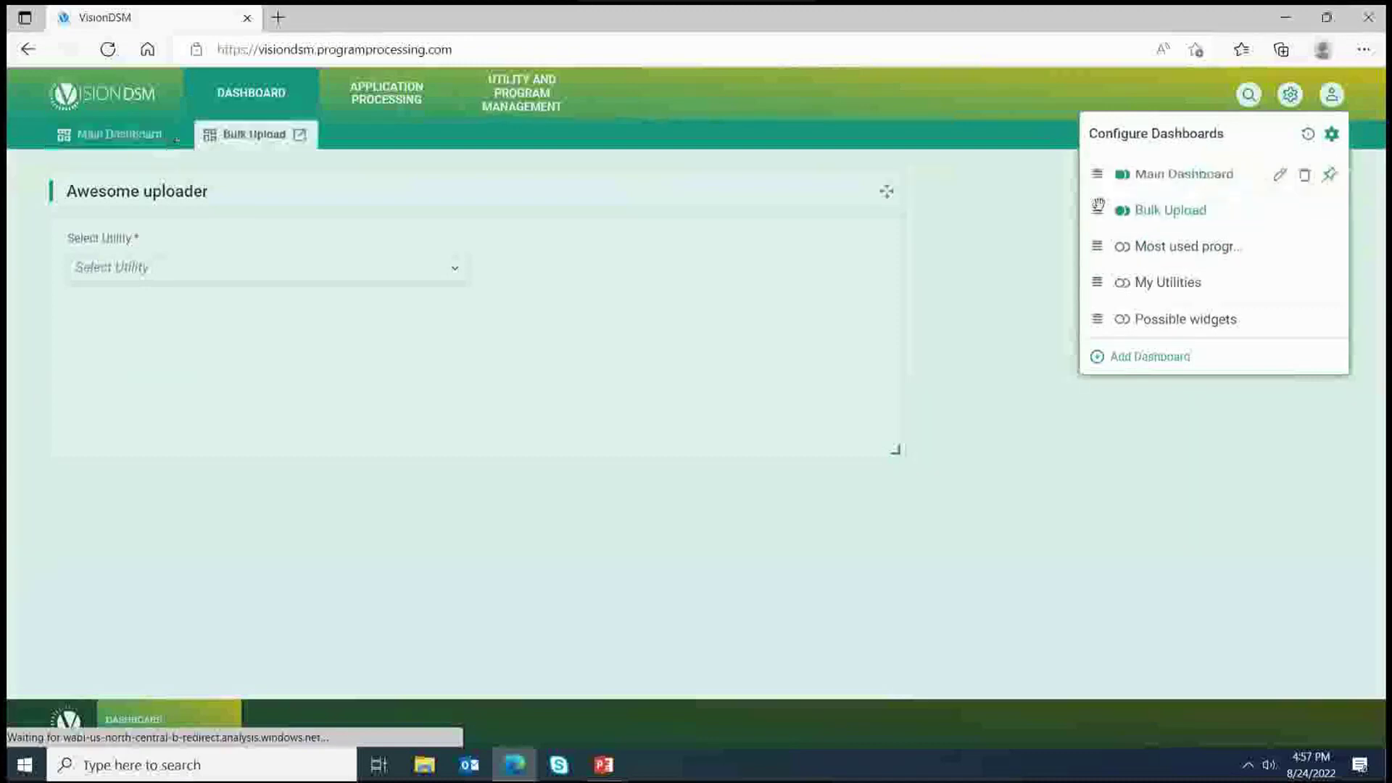
left_click(975, 308)
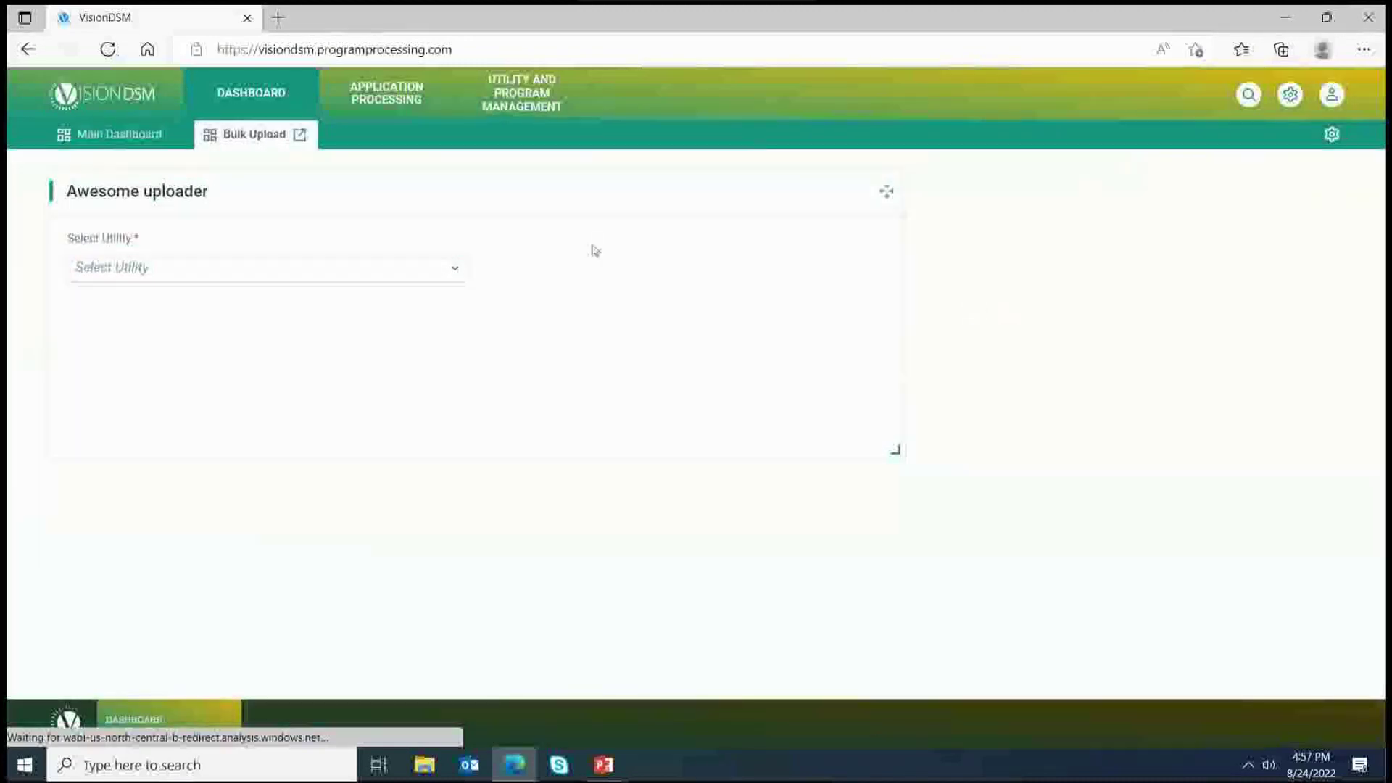
In the Bulk Upload dashboard's uploader, choose the utility Bonneville Expedition and the program UES Measures
left_click(128, 141)
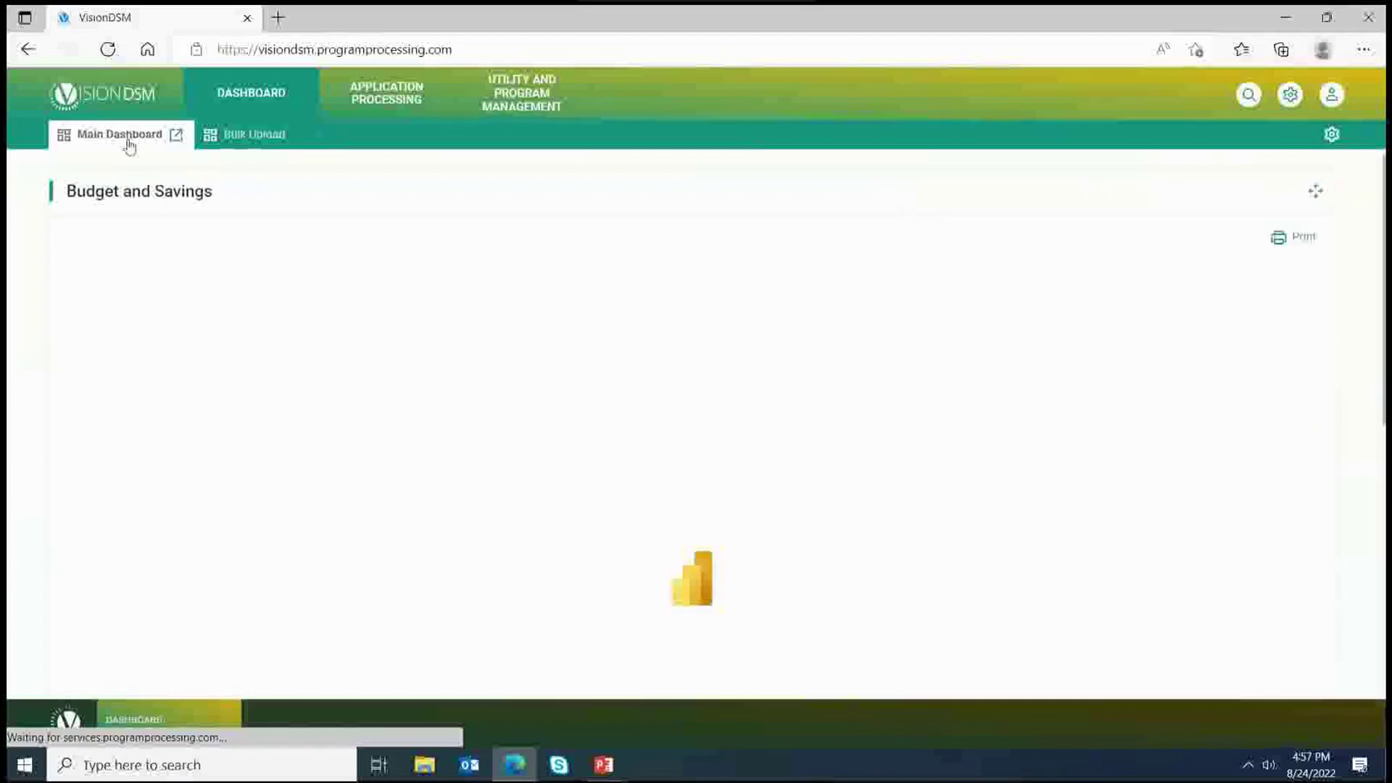
left_click(229, 142)
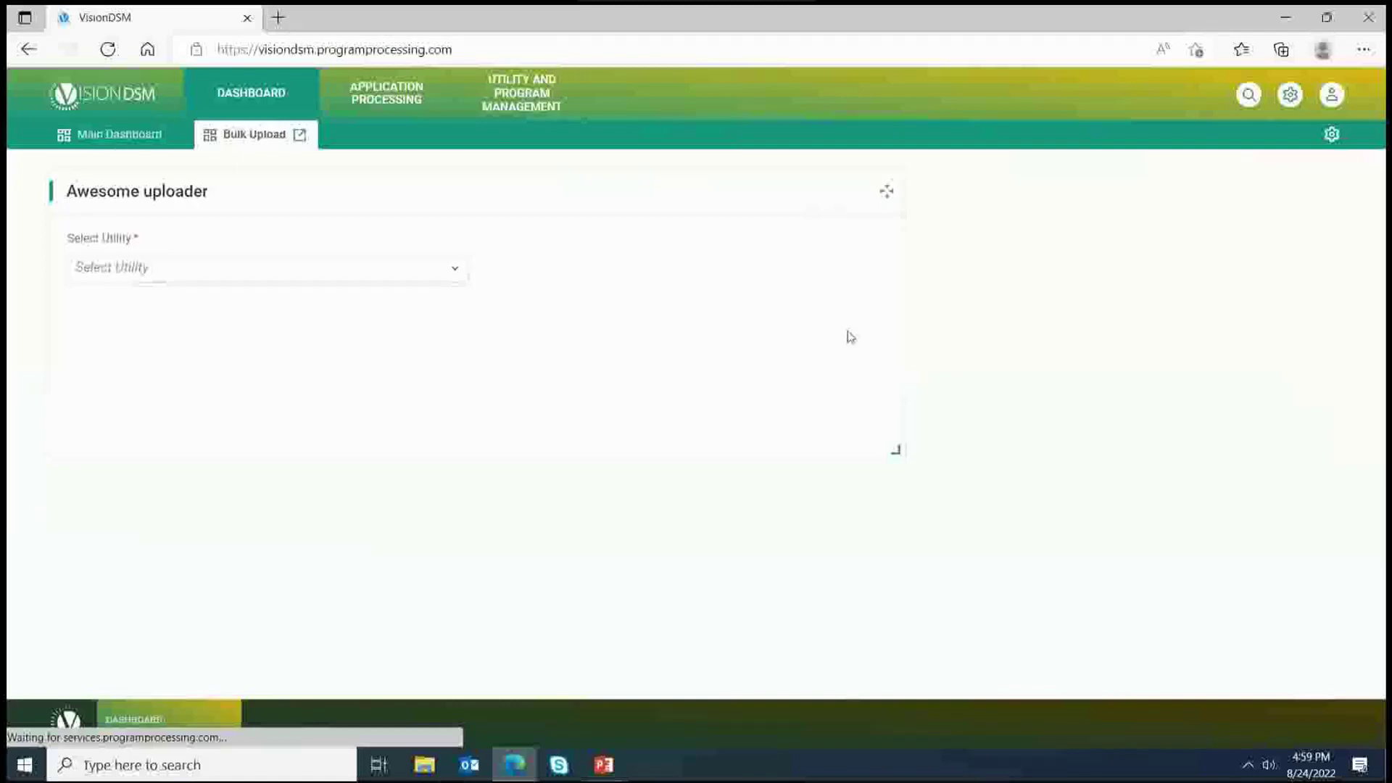
left_click(457, 274)
left_click_drag(464, 331, 466, 488)
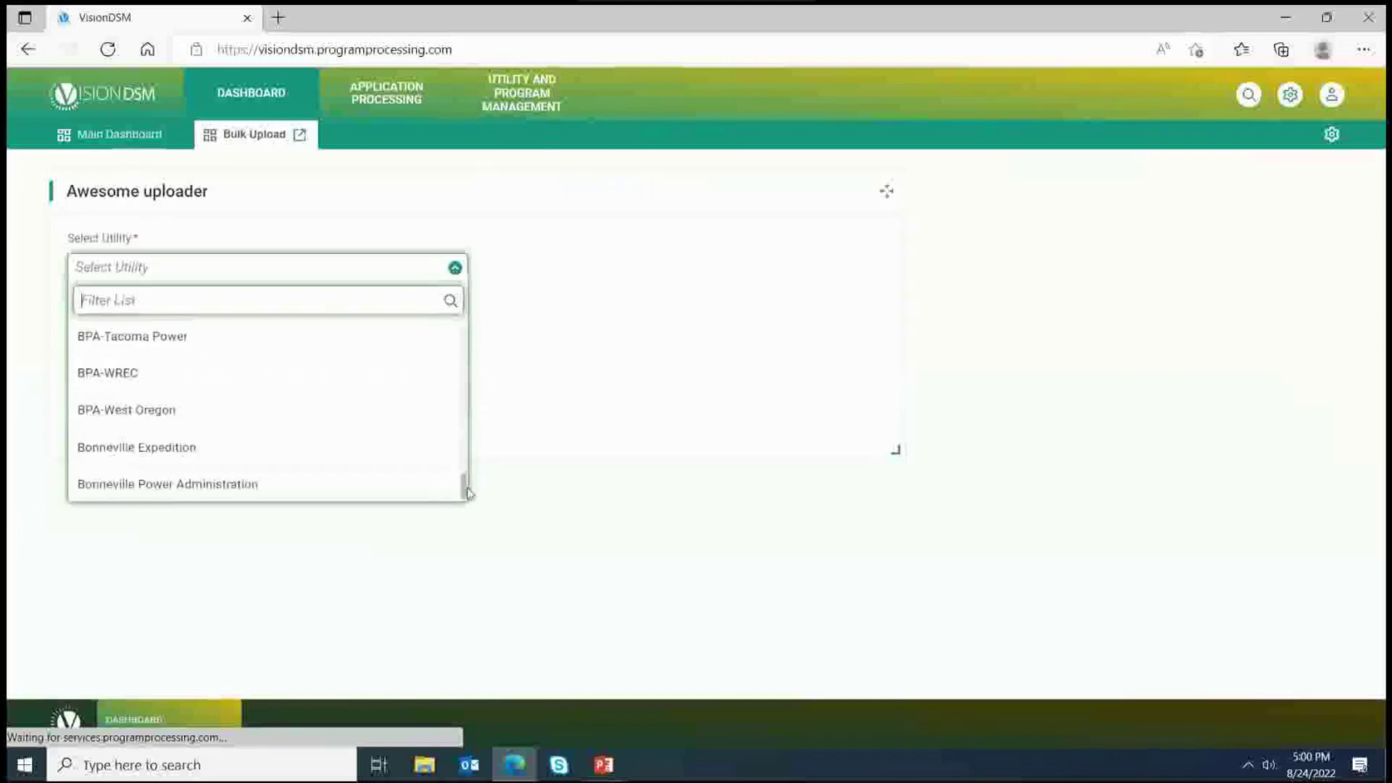
left_click(161, 451)
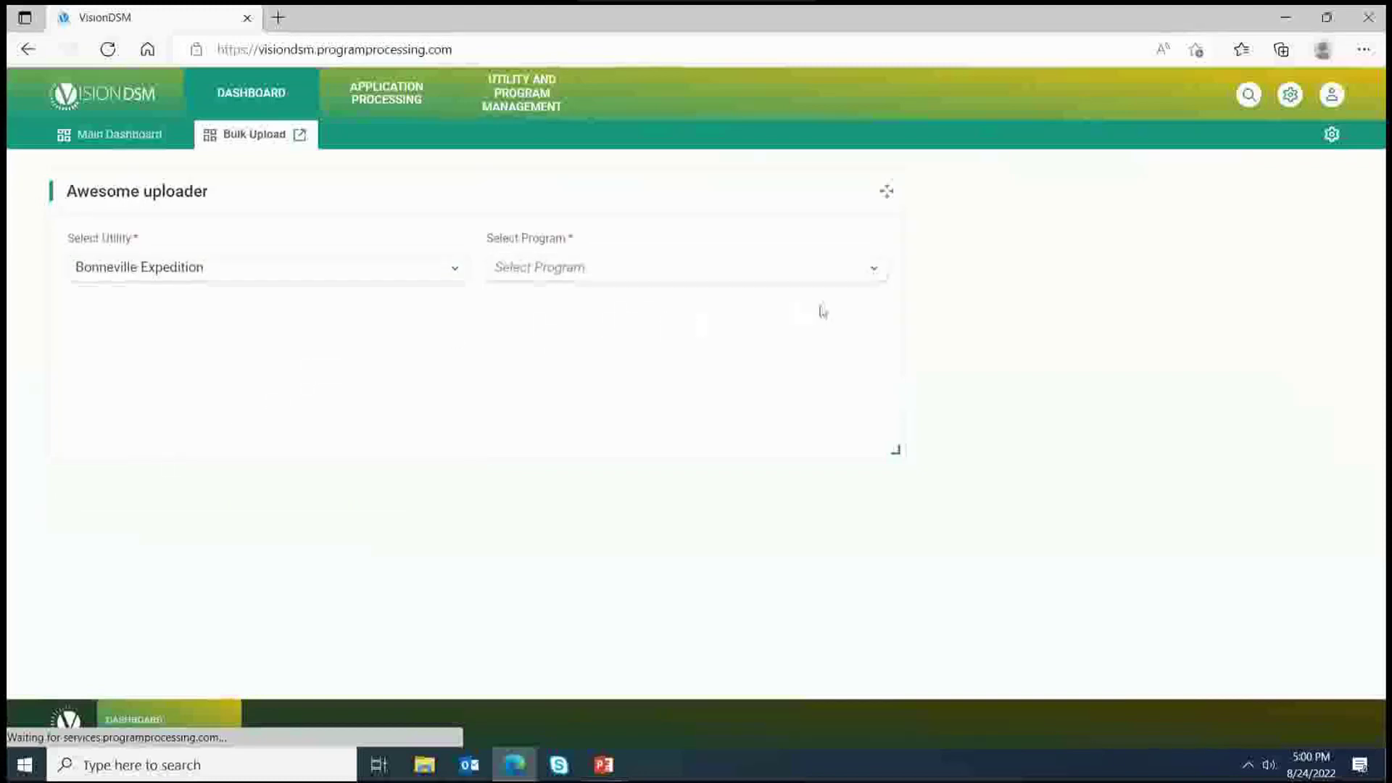
left_click(874, 270)
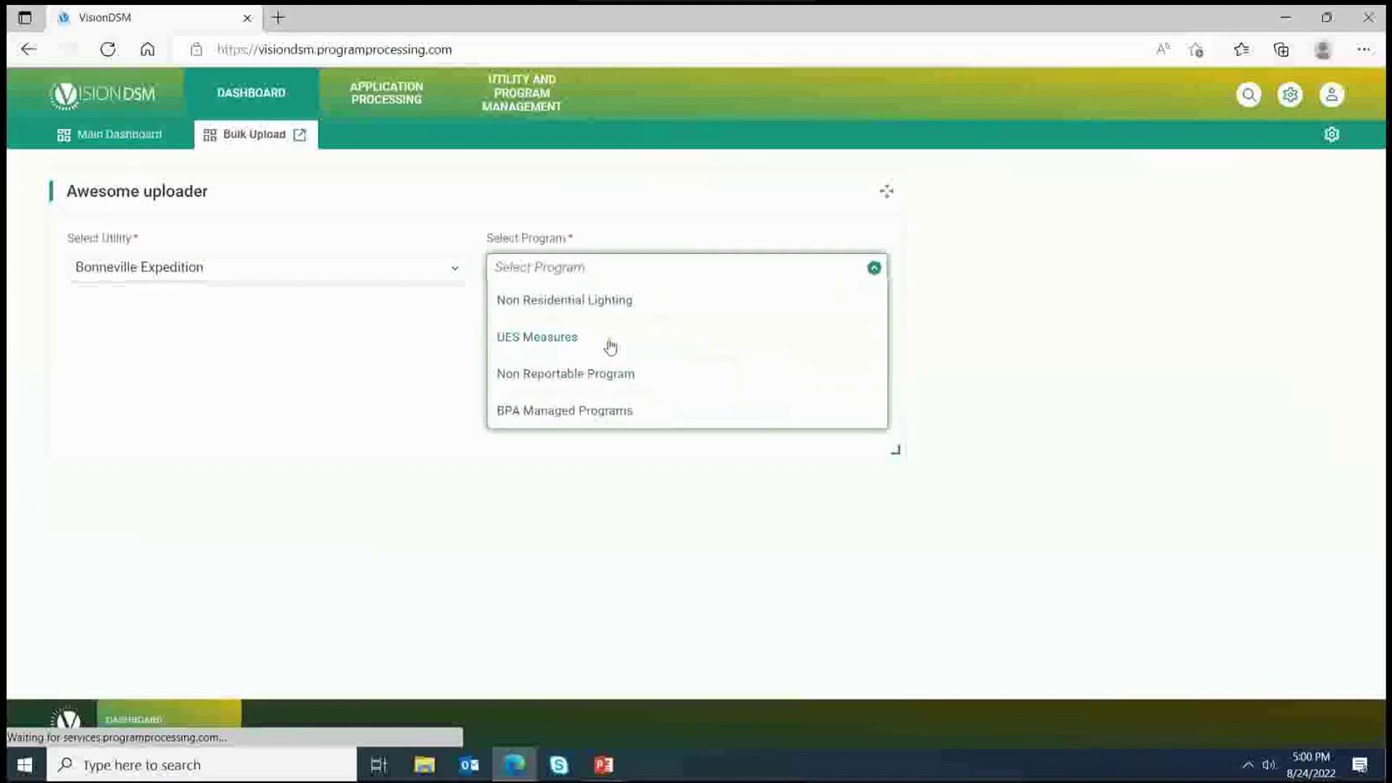
left_click(555, 343)
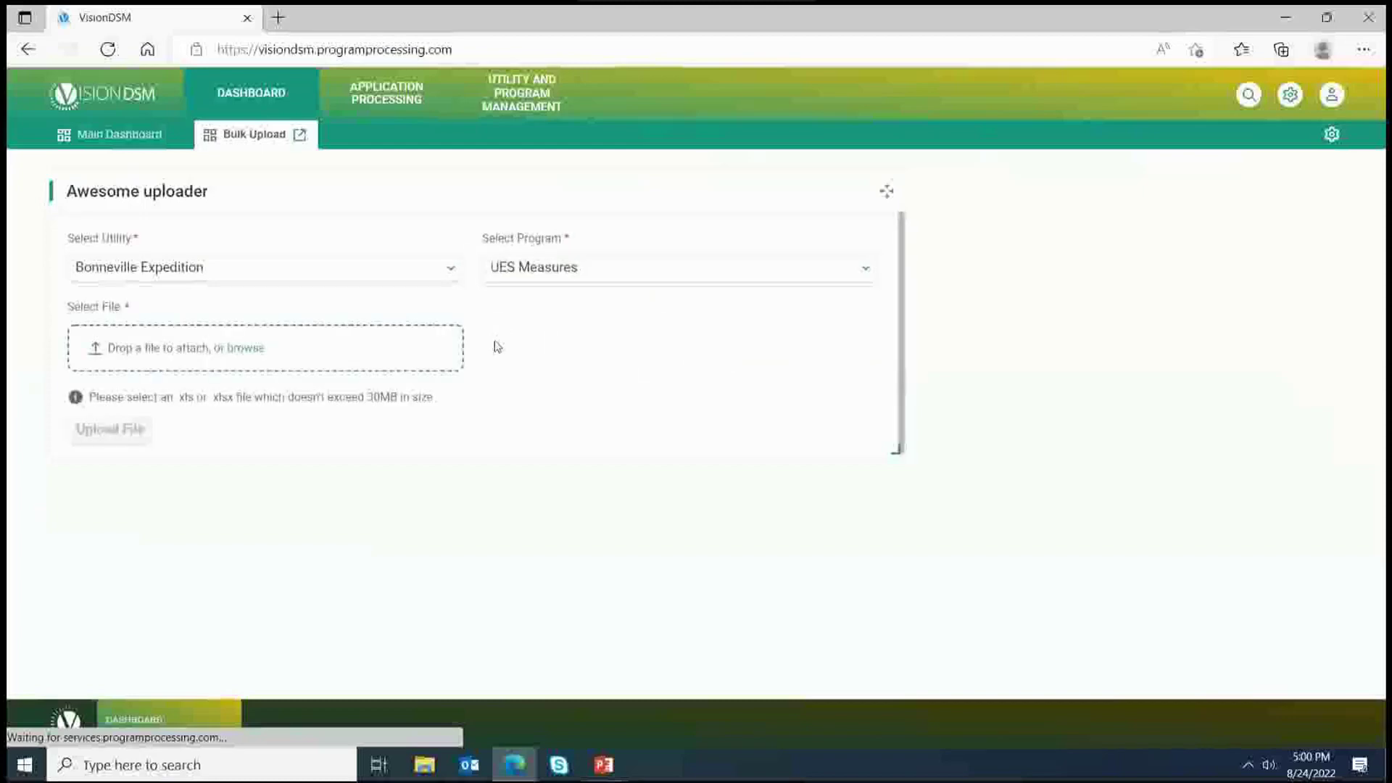
Attach the file "BEETS - Clatskanie - May 2022" from the UFG templates Aug folder and upload it
left_click(246, 351)
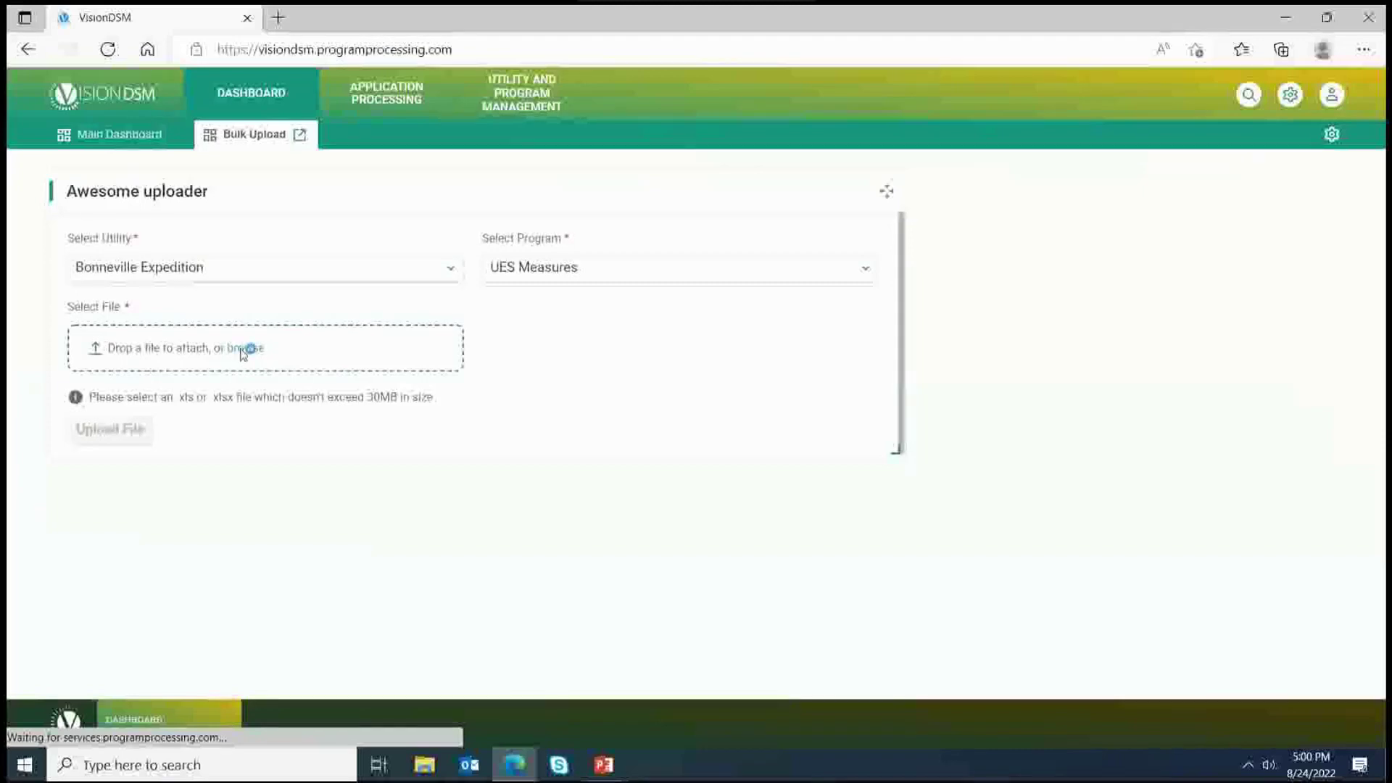
double_click(225, 272)
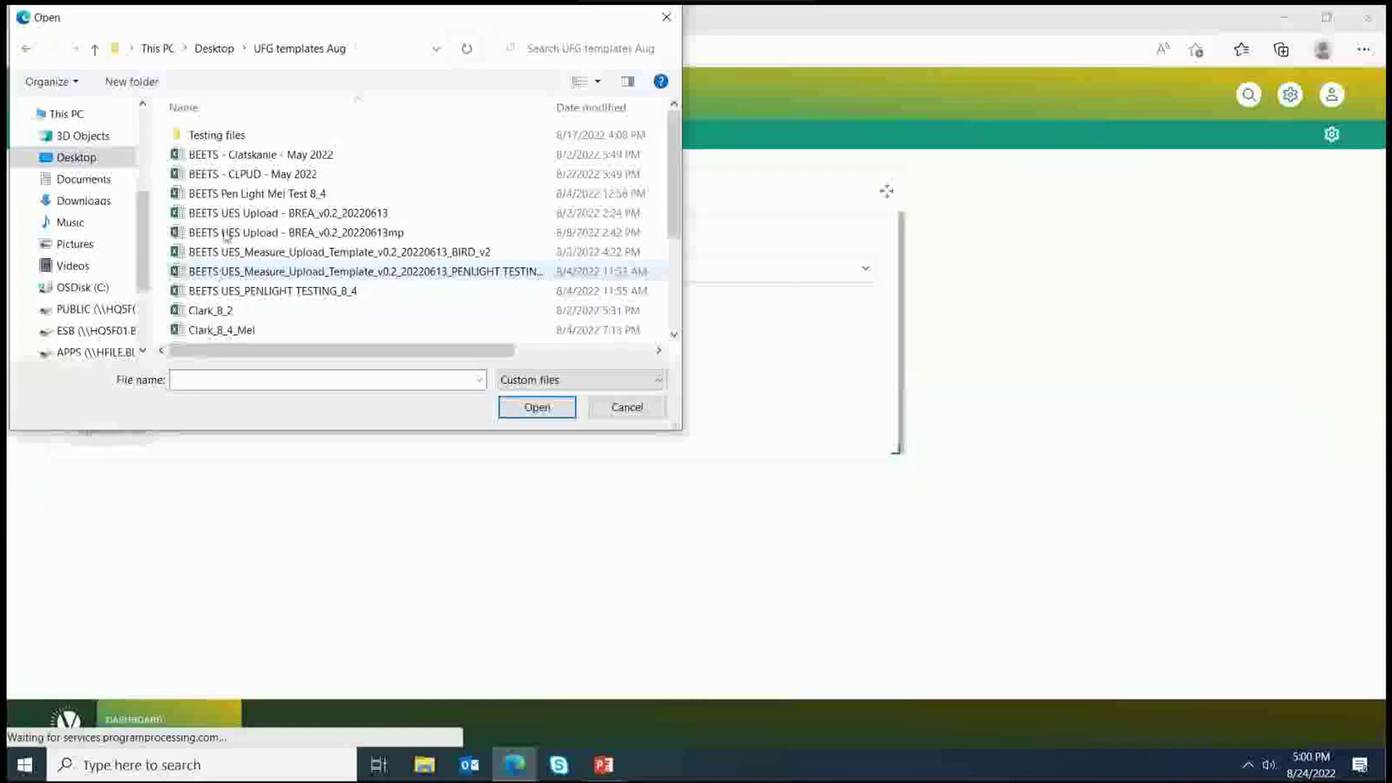
left_click(233, 155)
left_click(536, 408)
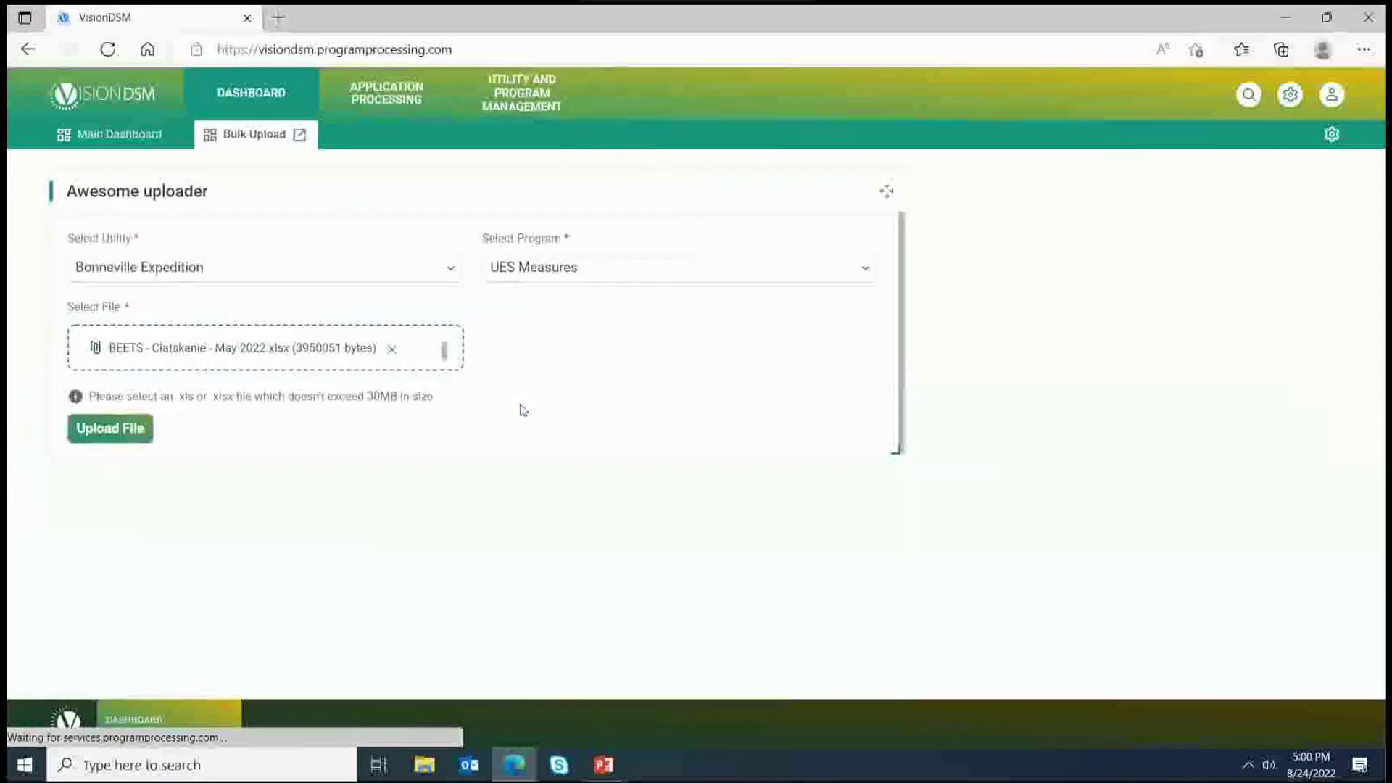
left_click(120, 434)
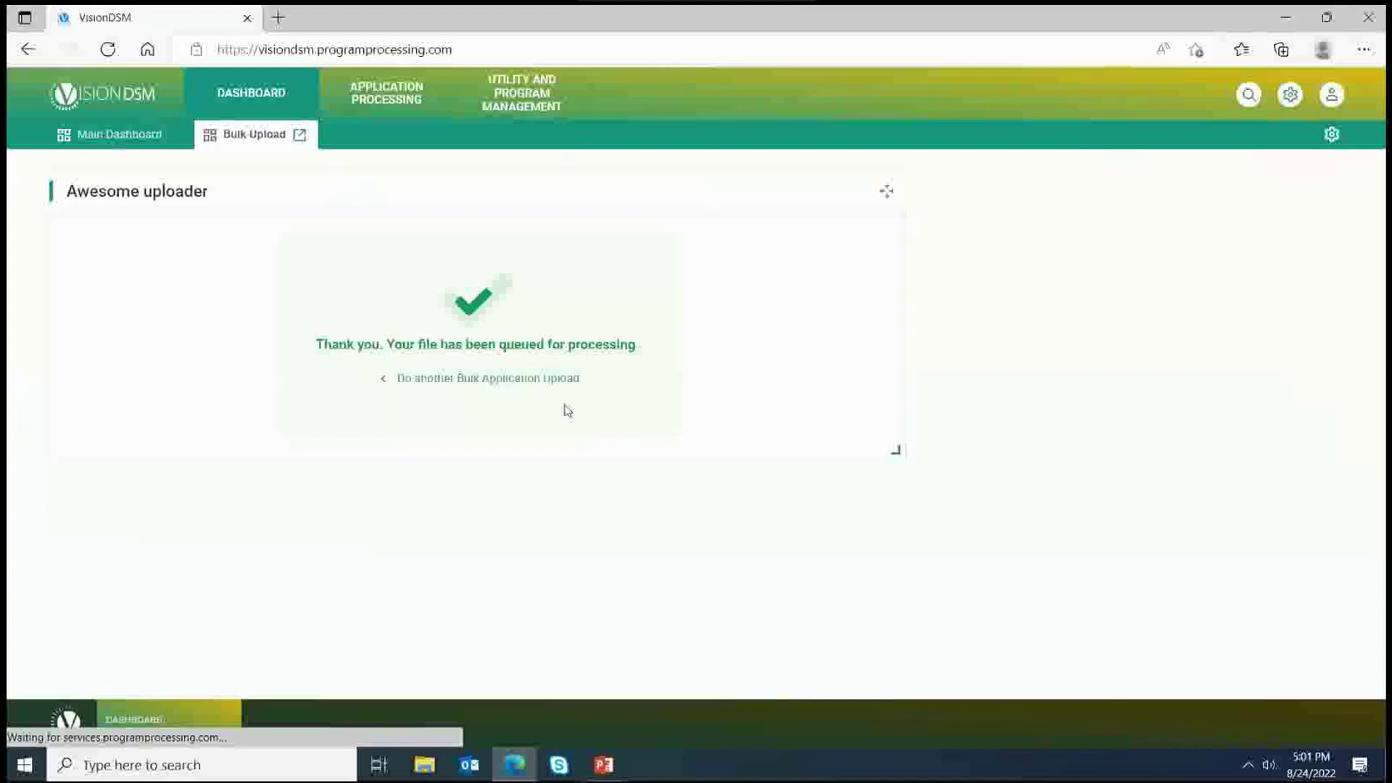
Start another bulk application upload for the utility Bonneville Expedition with the program UES Measures
left_click(515, 381)
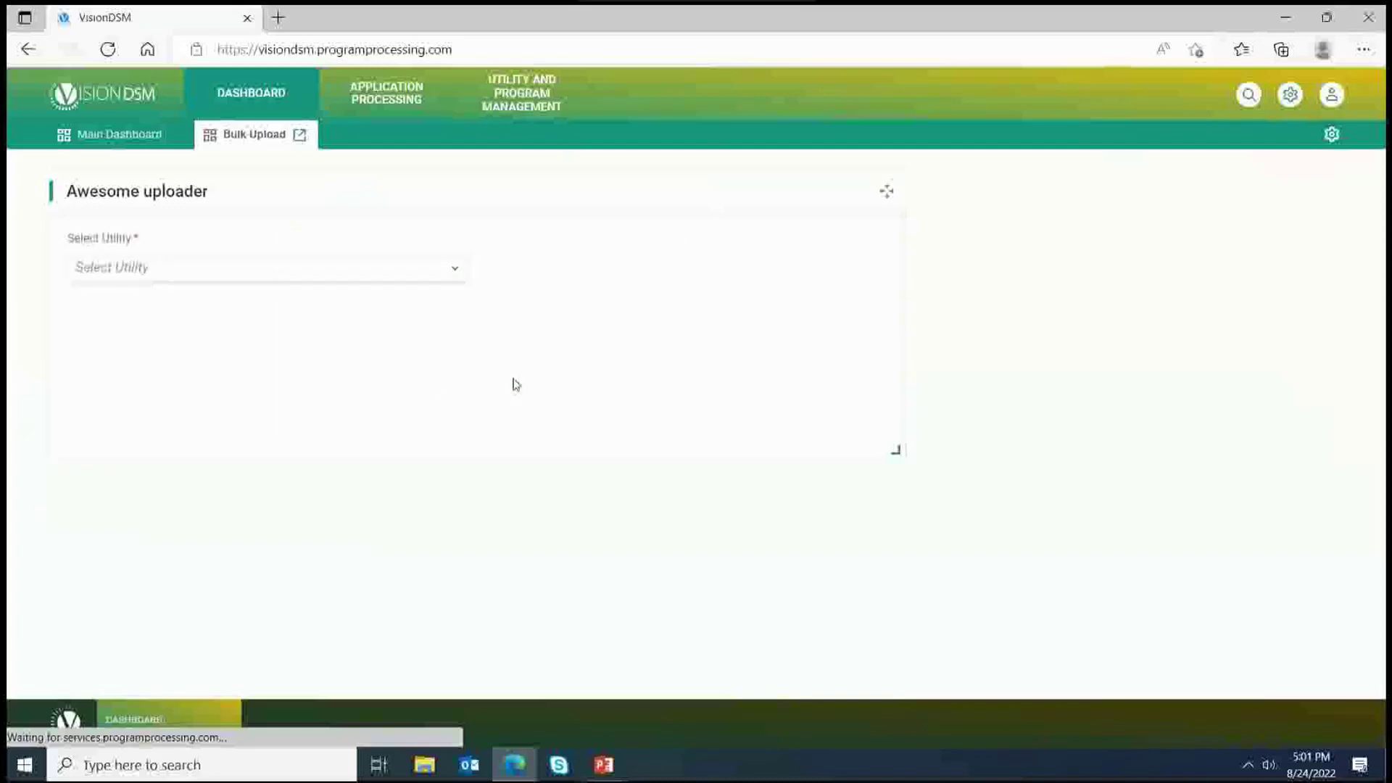
left_click(455, 270)
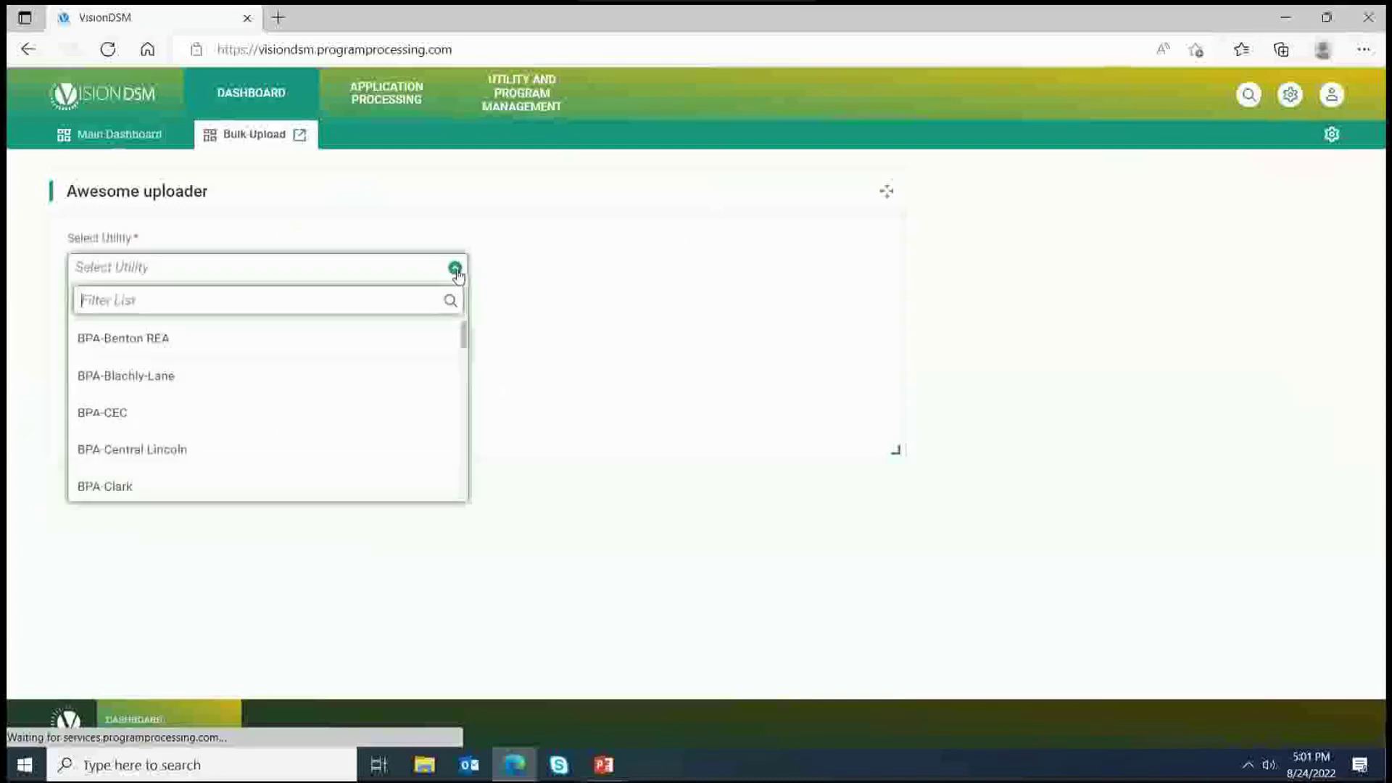
left_click_drag(464, 337, 478, 491)
scroll(196, 459, "down", 1)
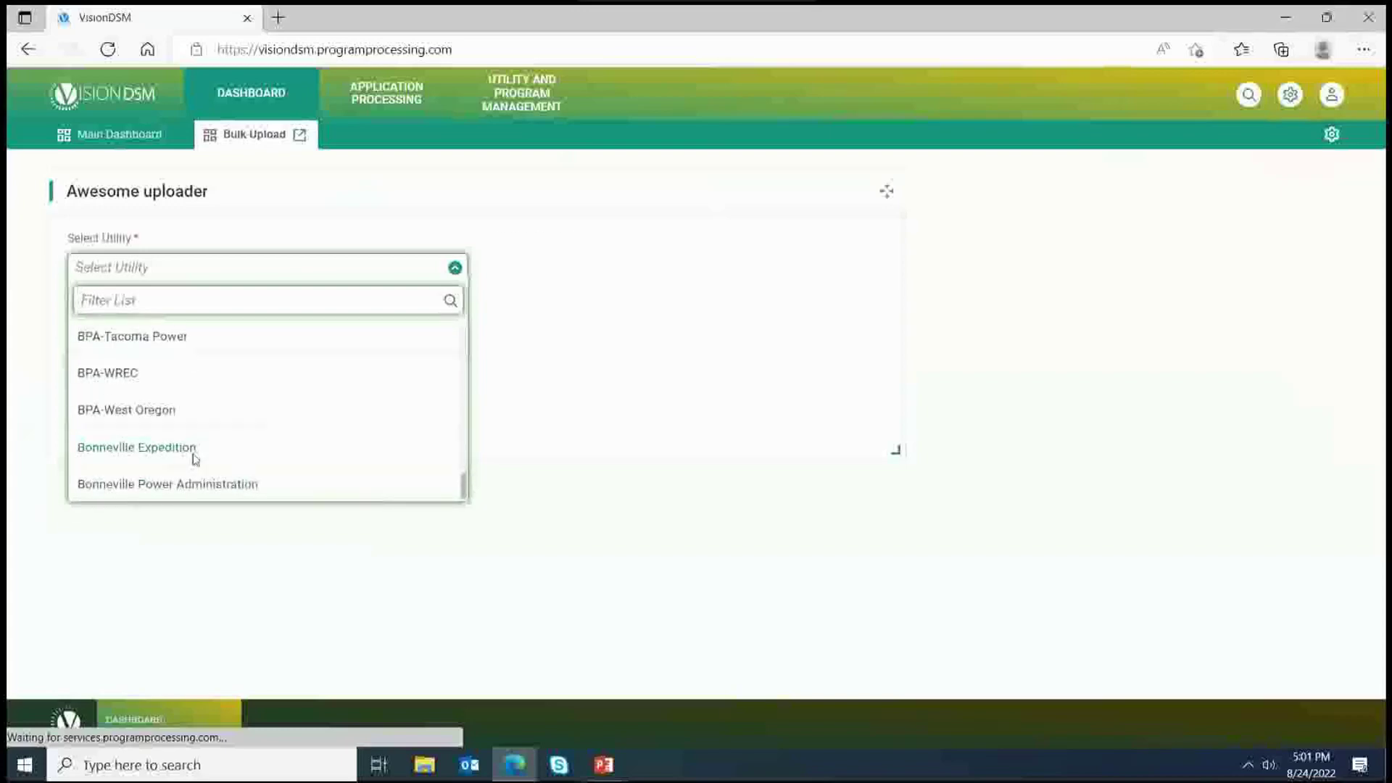
left_click(194, 458)
left_click(697, 278)
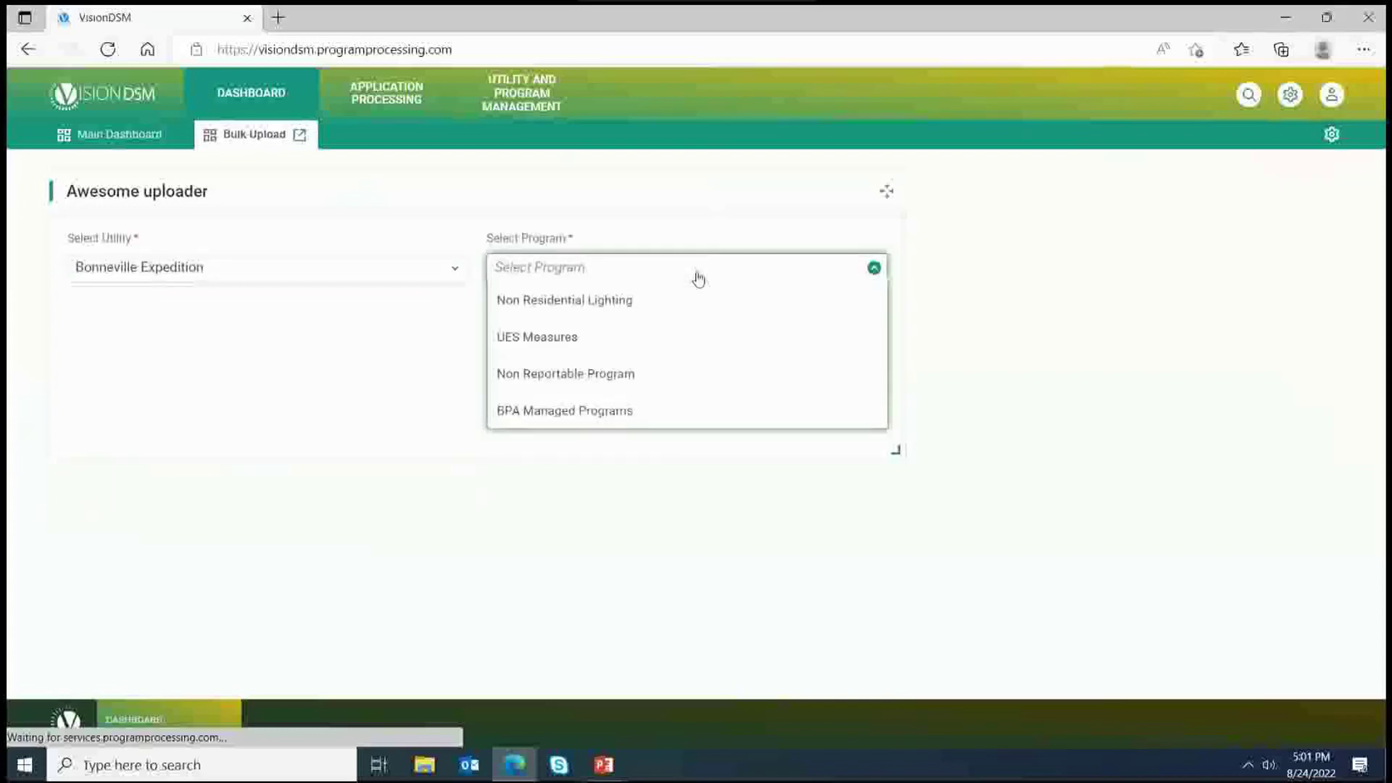
left_click(581, 341)
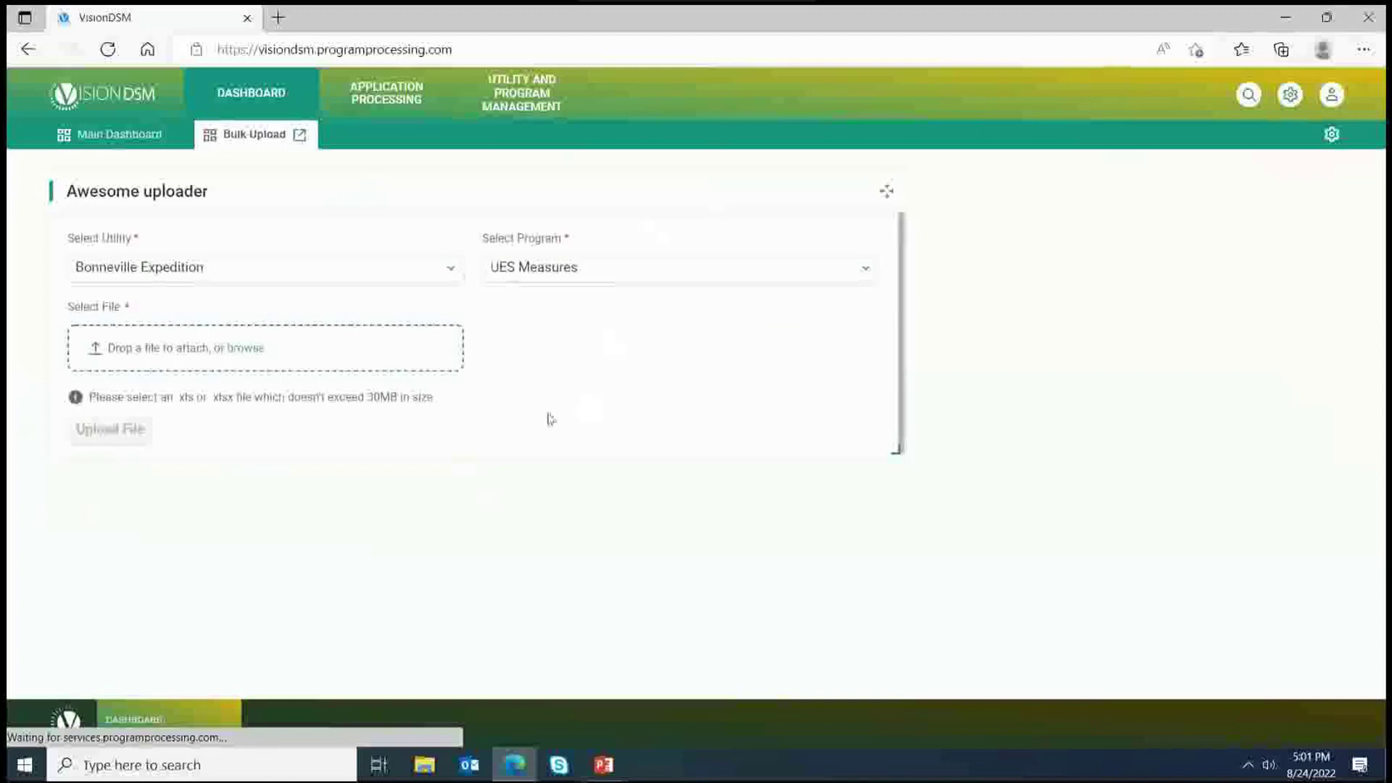
Try to upload the file "BEETS - Clatskanie - May 2022" a second time and remove the attachment
left_click(256, 352)
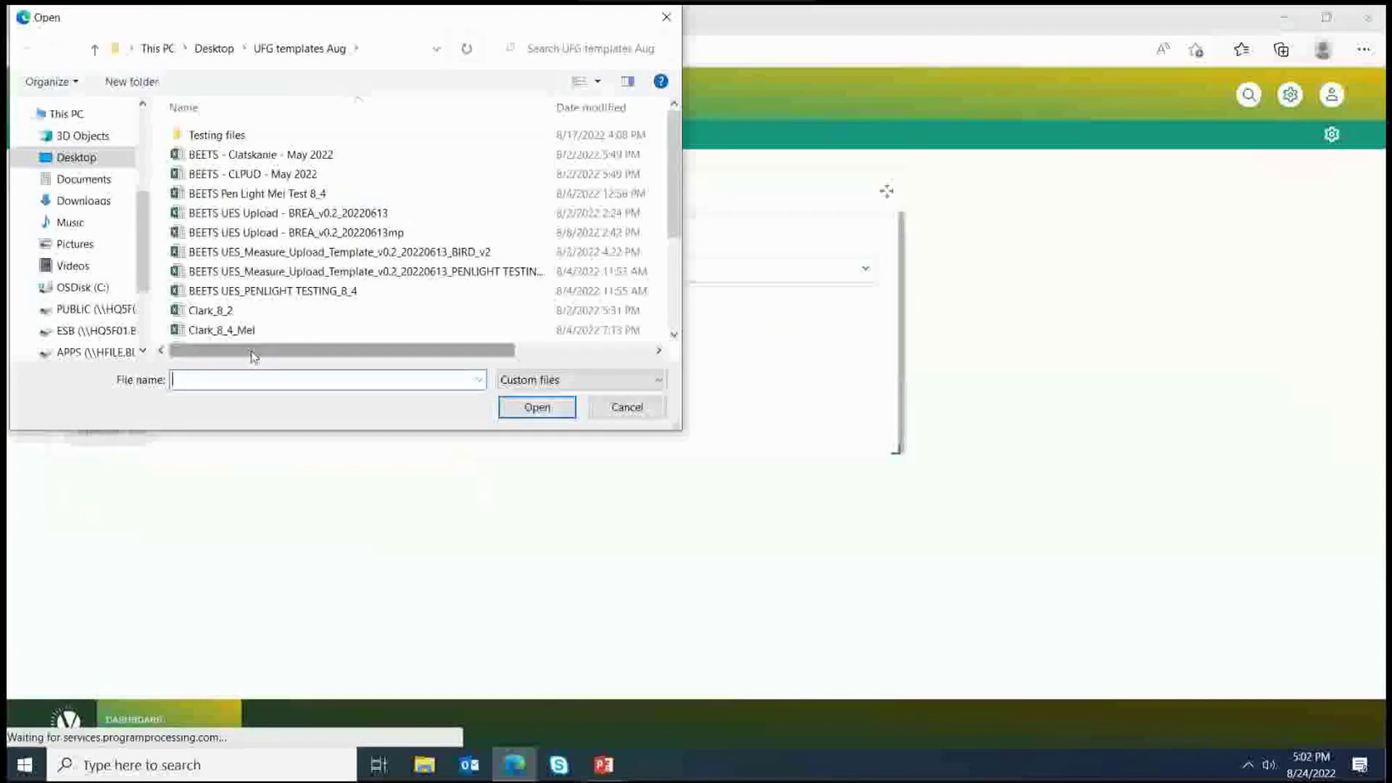
left_click(251, 156)
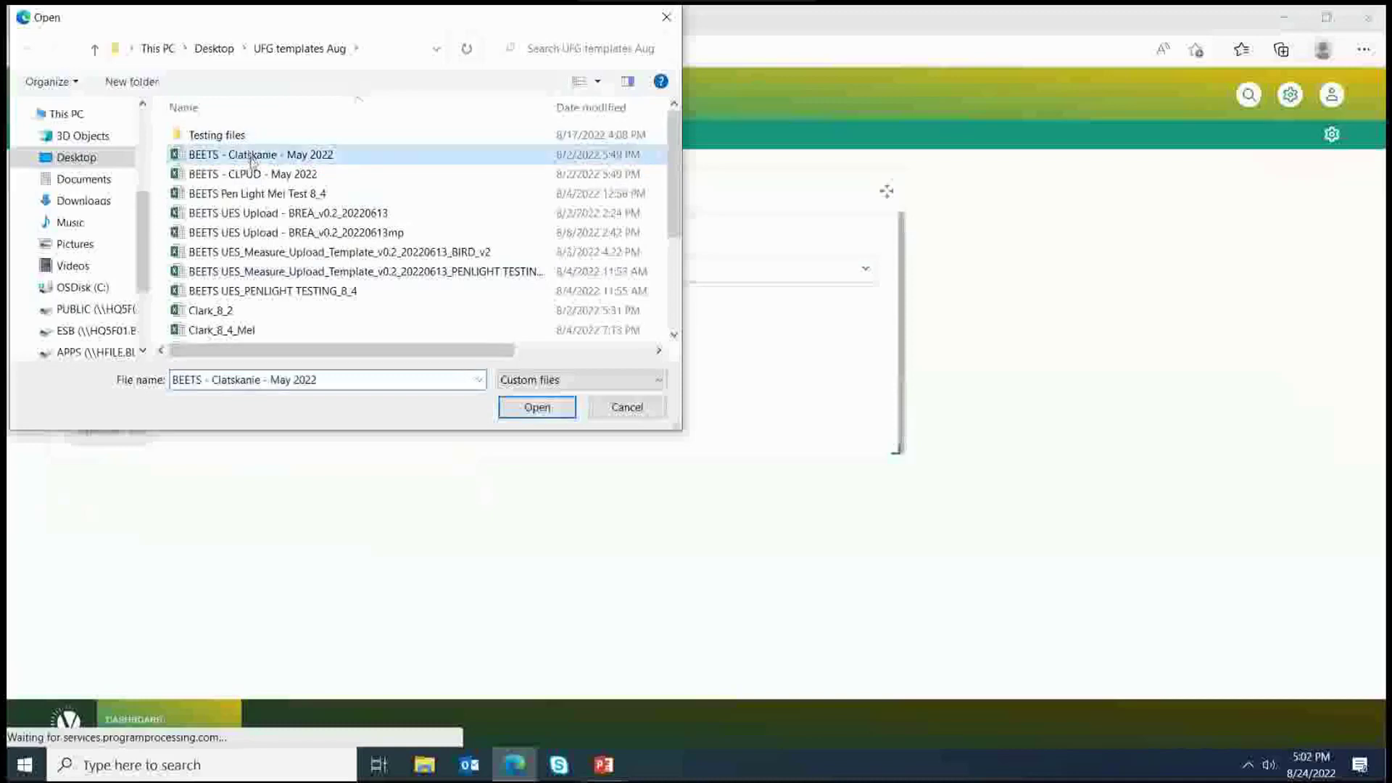
left_click(537, 406)
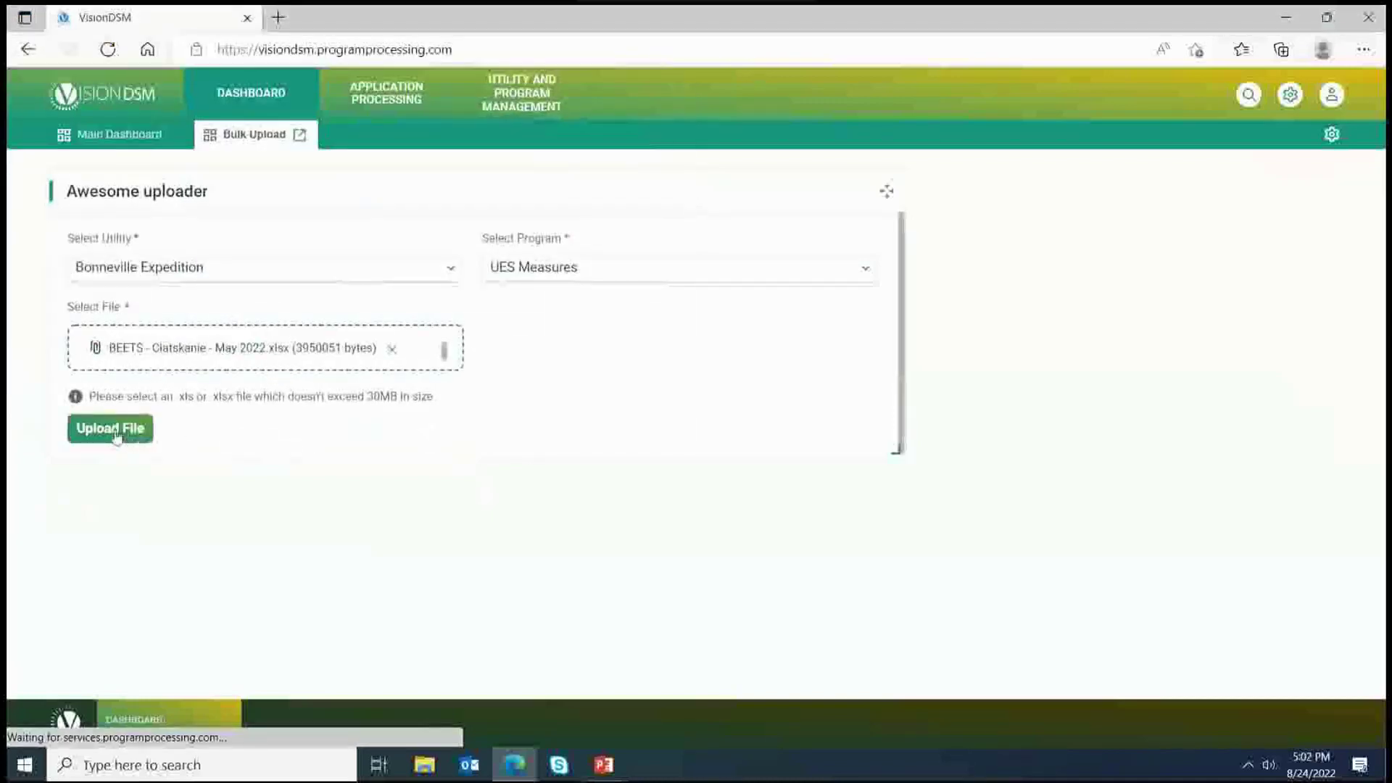
left_click(114, 429)
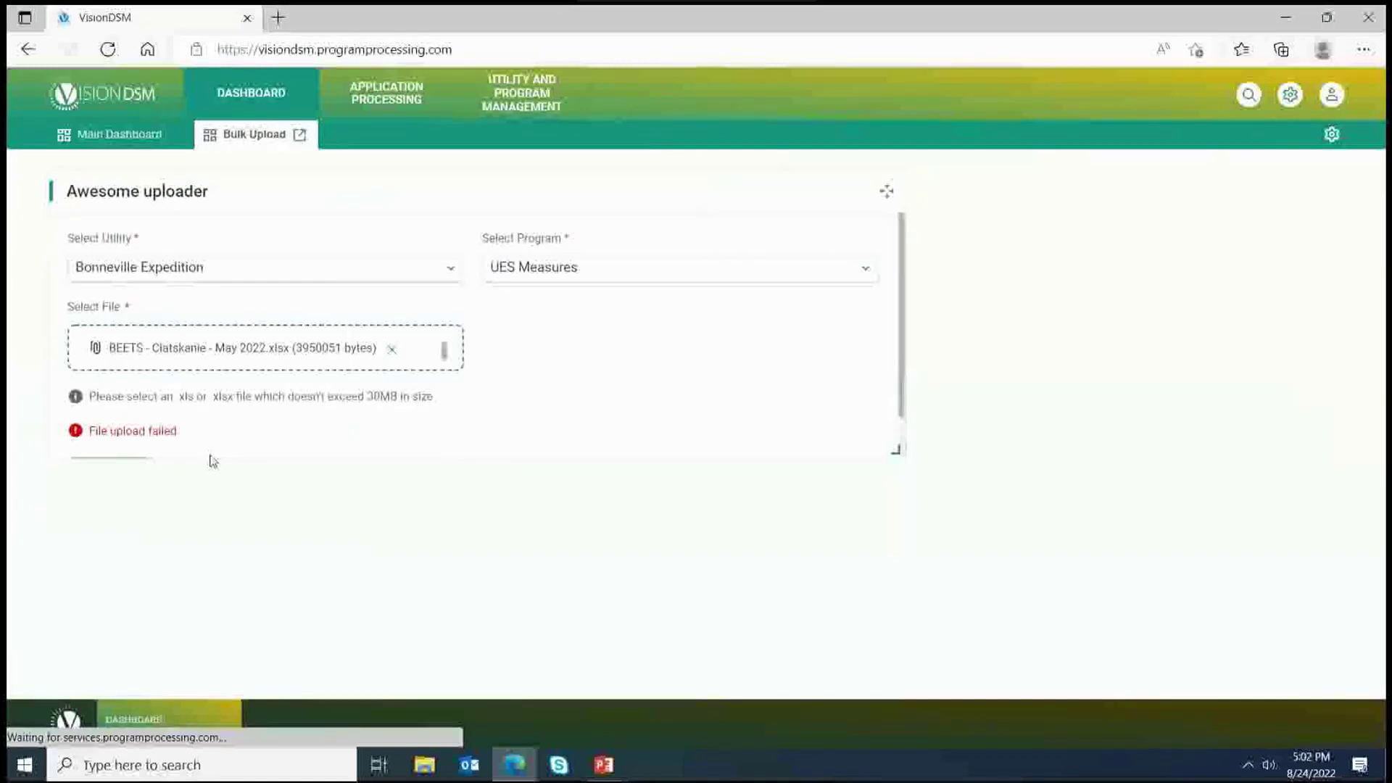
left_click(392, 350)
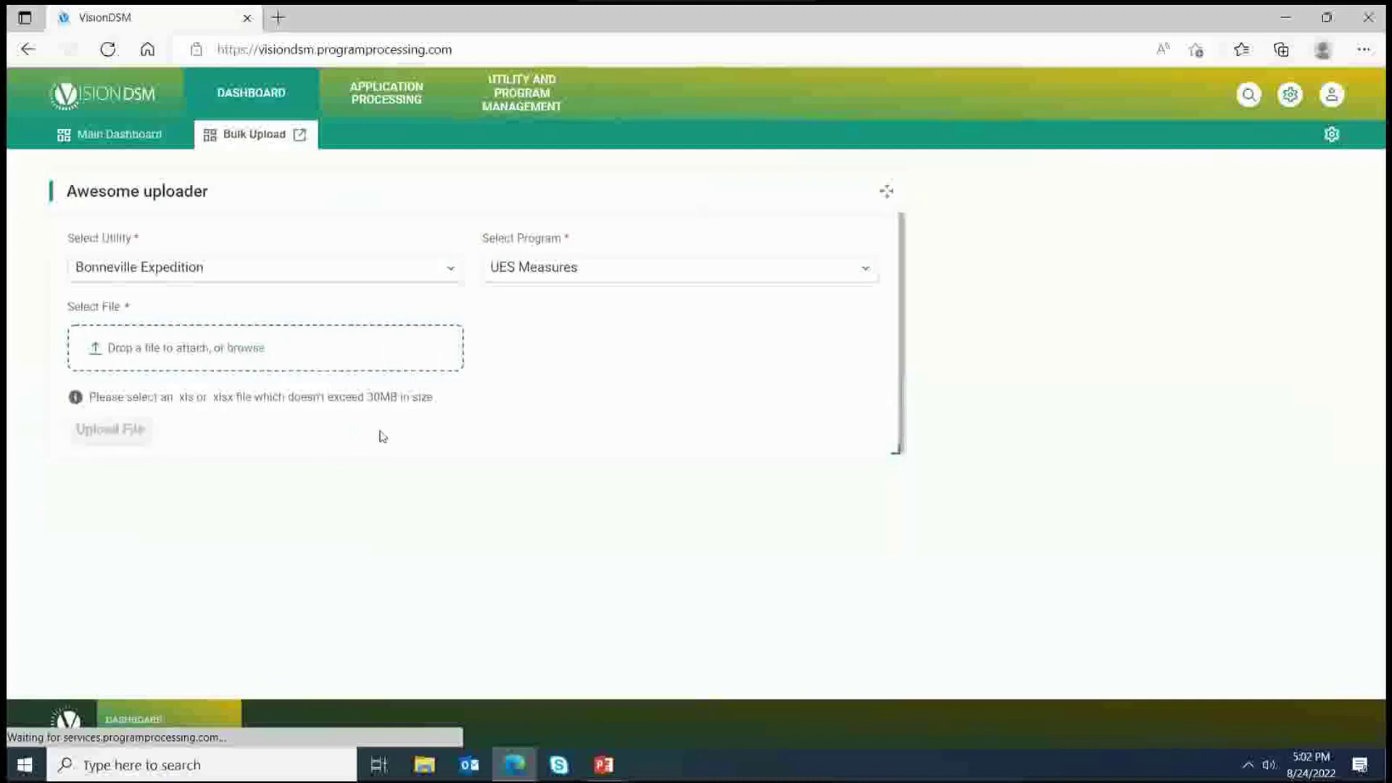